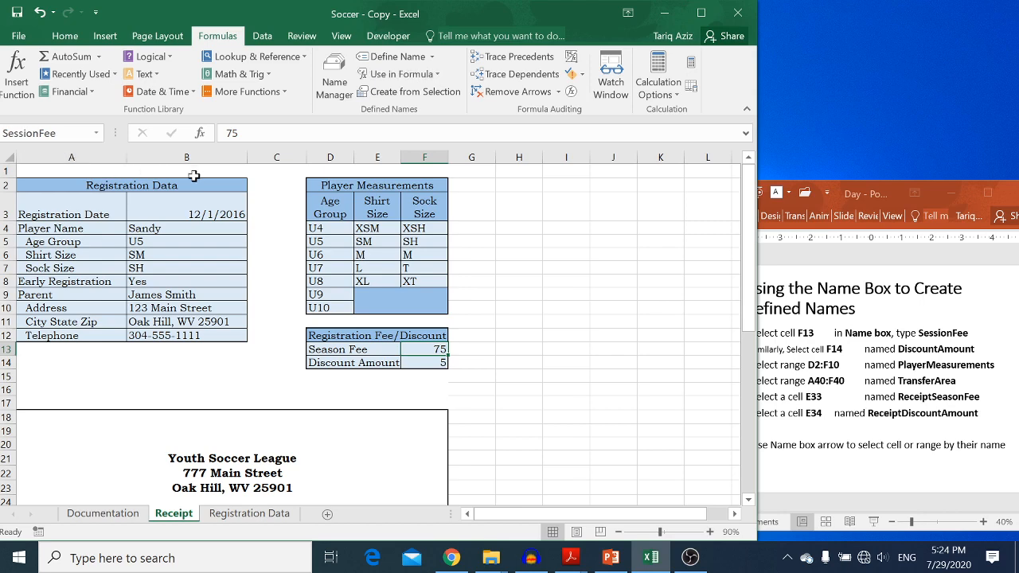
# - Assign the defined name DiscountAmount to cell F14 on the Receipt sheet
pyautogui.press('Down')
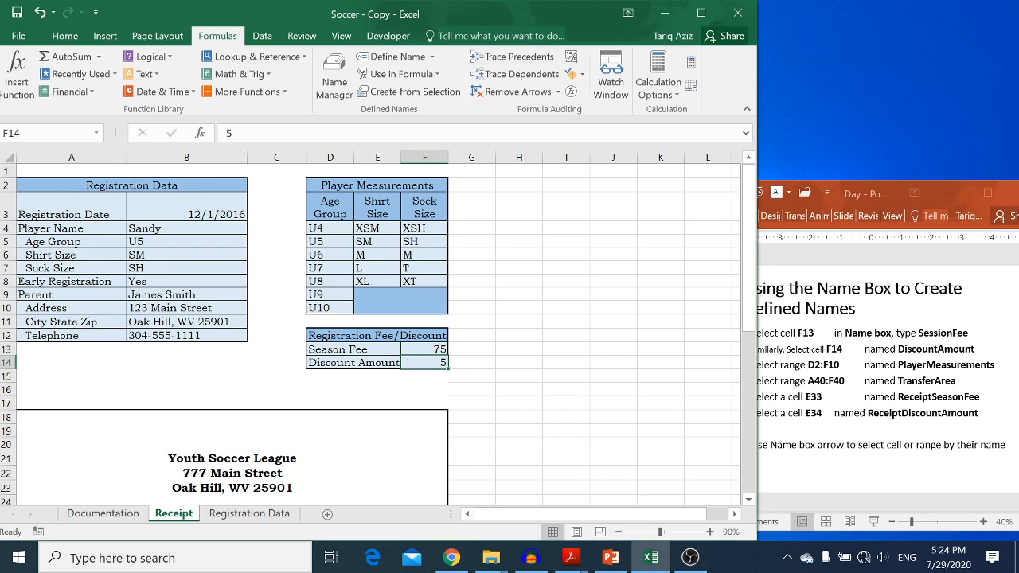
pyautogui.click(28, 133)
pyautogui.write('DiscountAmount')
pyautogui.press('Return')
# - Assign the defined name PlayerMeasurements to the range D2:F10
pyautogui.click(354, 185)
pyautogui.moveTo(354, 185); pyautogui.dragTo(353, 304)
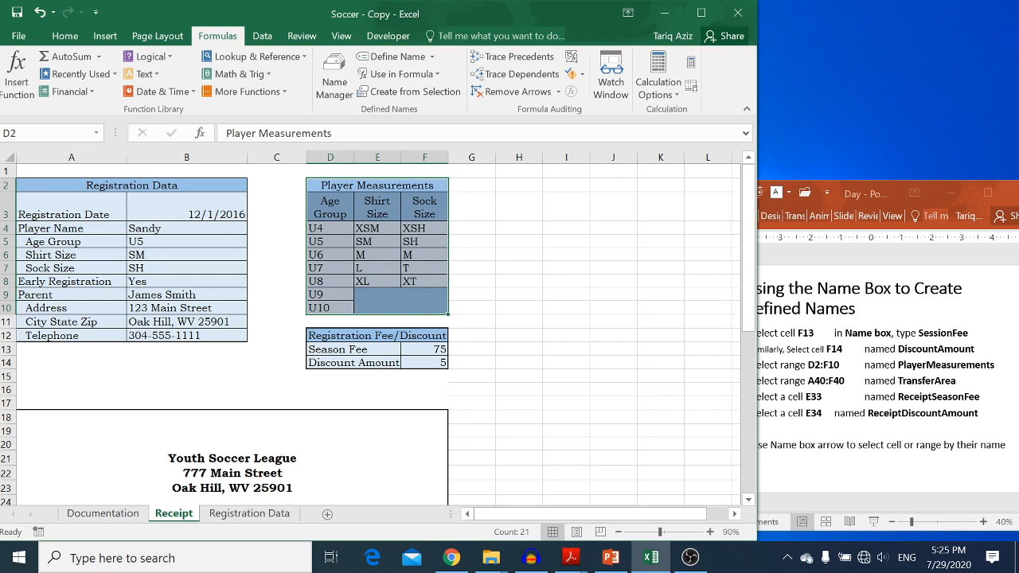
pyautogui.click(29, 134)
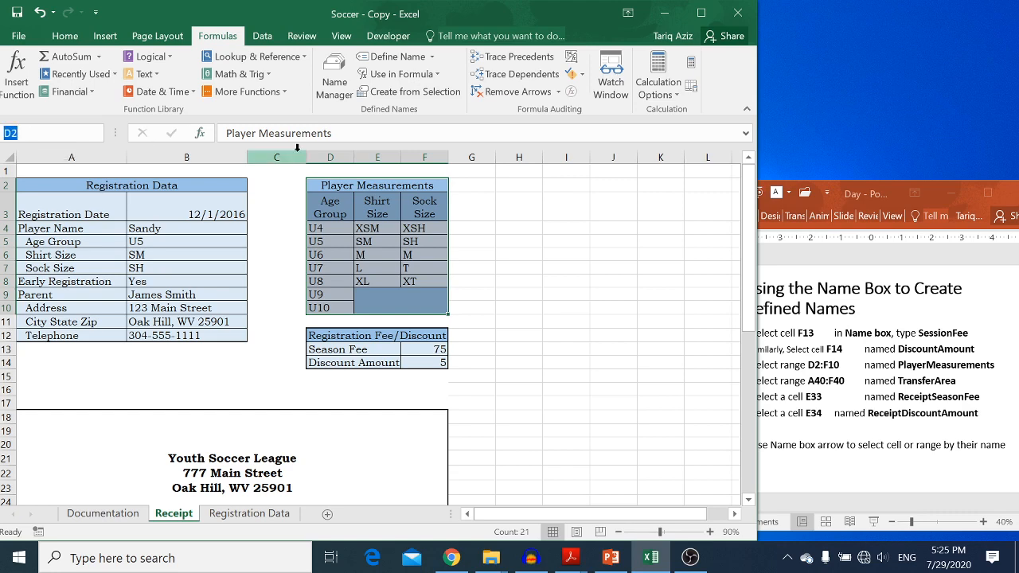
pyautogui.write('Playe')
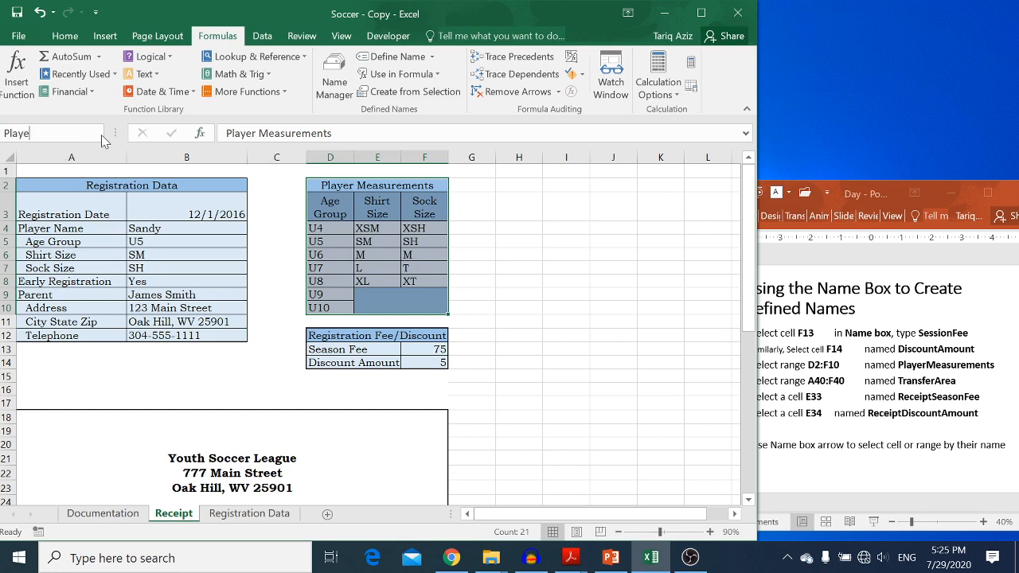
pyautogui.write('rMeasurements')
pyautogui.press('Return')
# - Assign the defined name TransferArea to the range A40:F40 below the receipt
pyautogui.moveTo(749, 306); pyautogui.dragTo(750, 447)
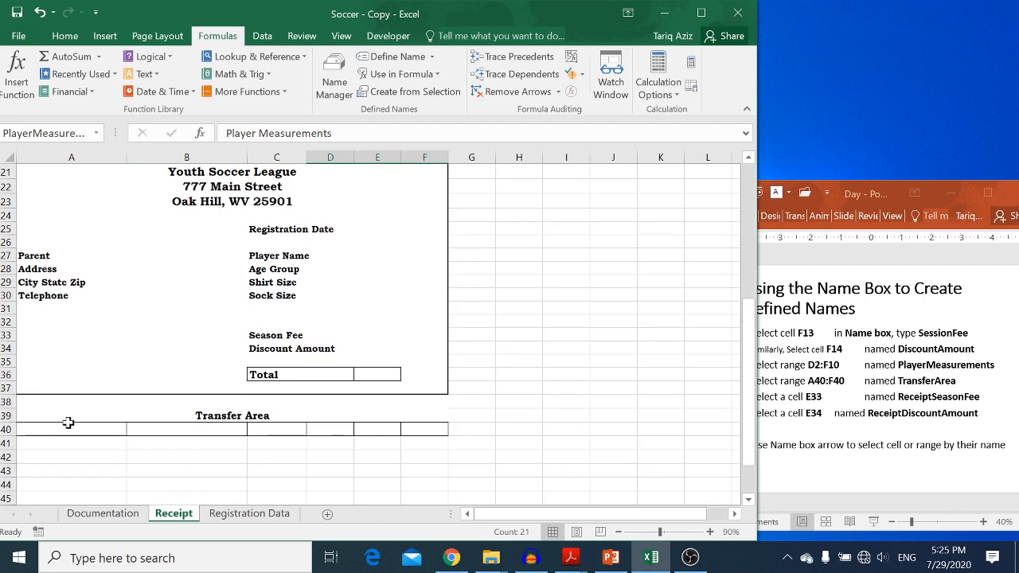
pyautogui.click(44, 430)
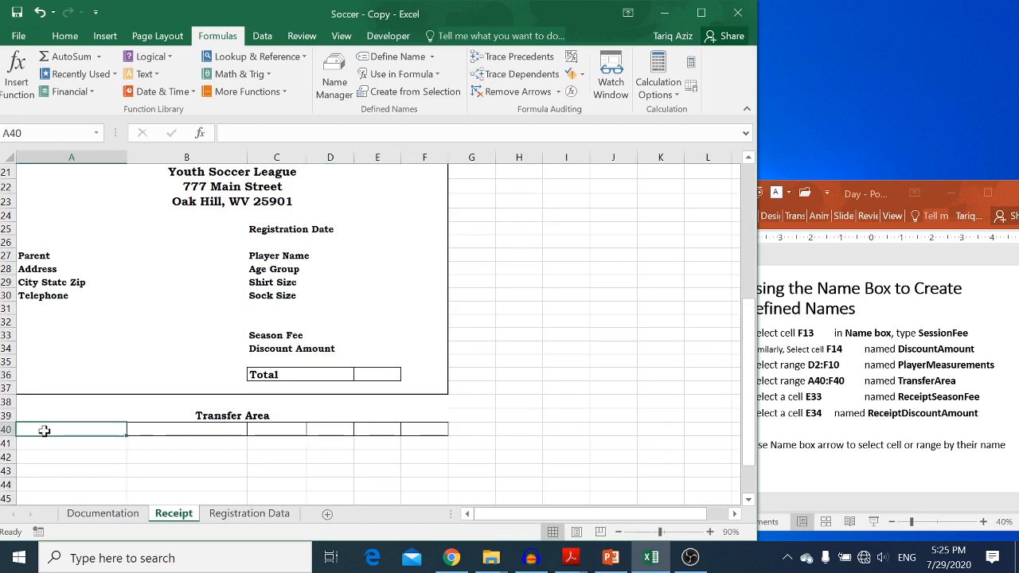
pyautogui.hotkey('shift', 'Right')
pyautogui.hotkey('shift', 'Right')
pyautogui.hotkey('shift', 'Right')
pyautogui.hotkey('shift', 'Right')
pyautogui.hotkey('shift', 'Right')
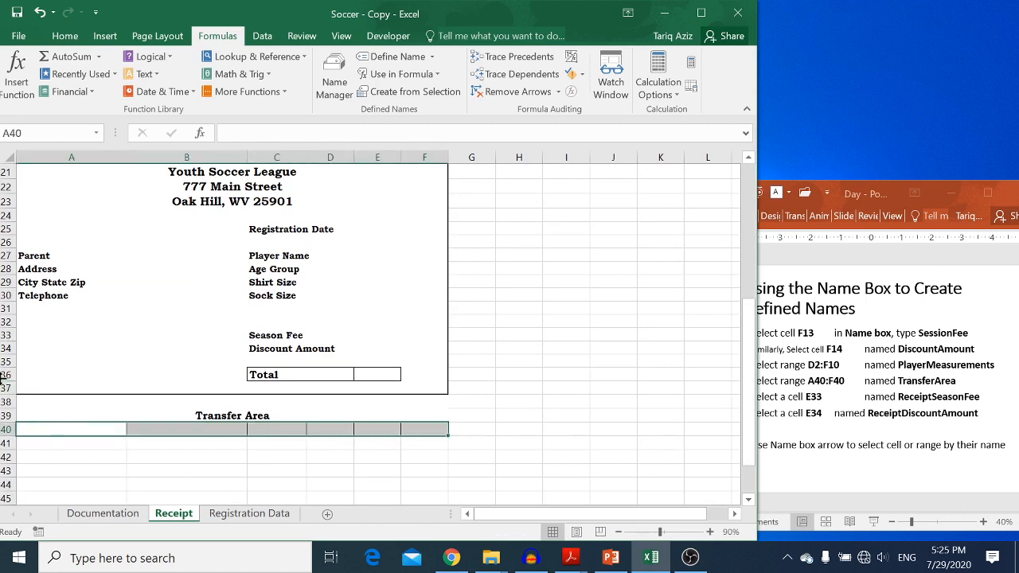
pyautogui.click(45, 133)
pyautogui.write('TransferArea')
pyautogui.press('Return')
# - Assign the defined name ReceiptSessionFee to cell E33 beside the receipt's Season Fee label
pyautogui.click(364, 337)
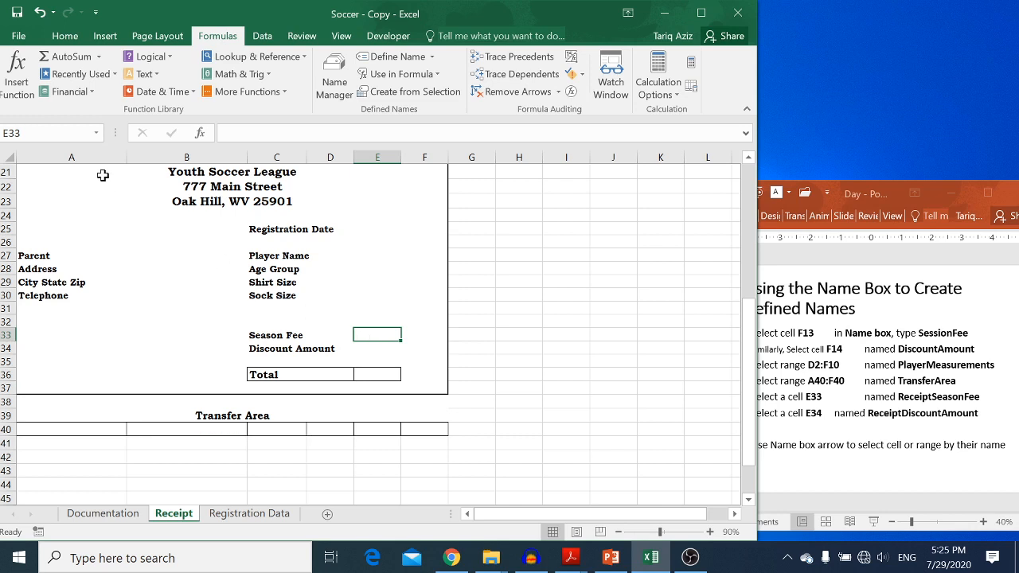
pyautogui.click(39, 134)
pyautogui.write('ReceiptSessionFee')
pyautogui.press('Return')
# - Assign the defined name ReceiptDiscountAmount to cell E34 beside the receipt's Discount Amount label
pyautogui.press('Down')
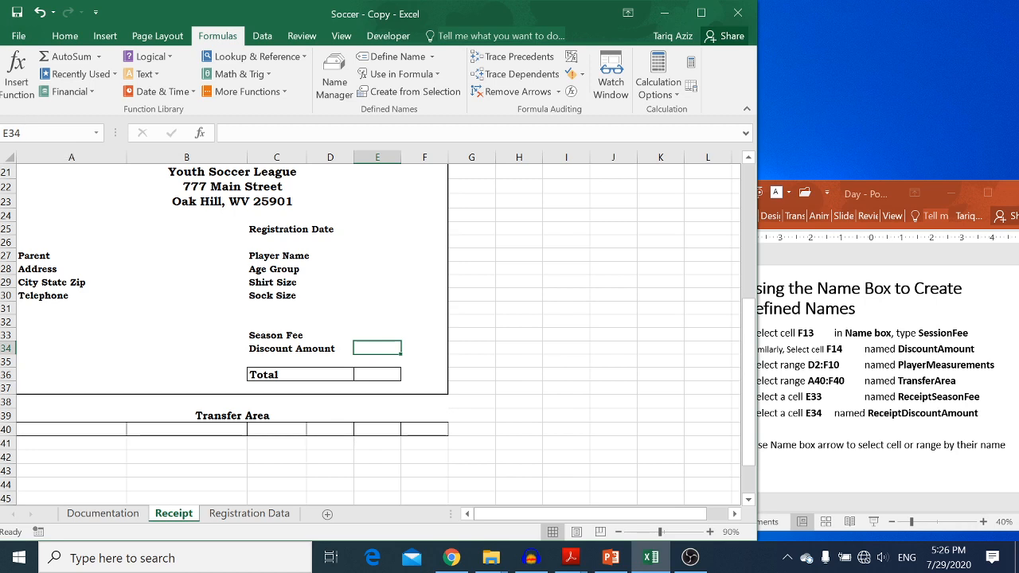
pyautogui.click(48, 133)
pyautogui.write('ReceiptD')
pyautogui.write('iscountAmoun')
pyautogui.write('t')
pyautogui.press('Return')
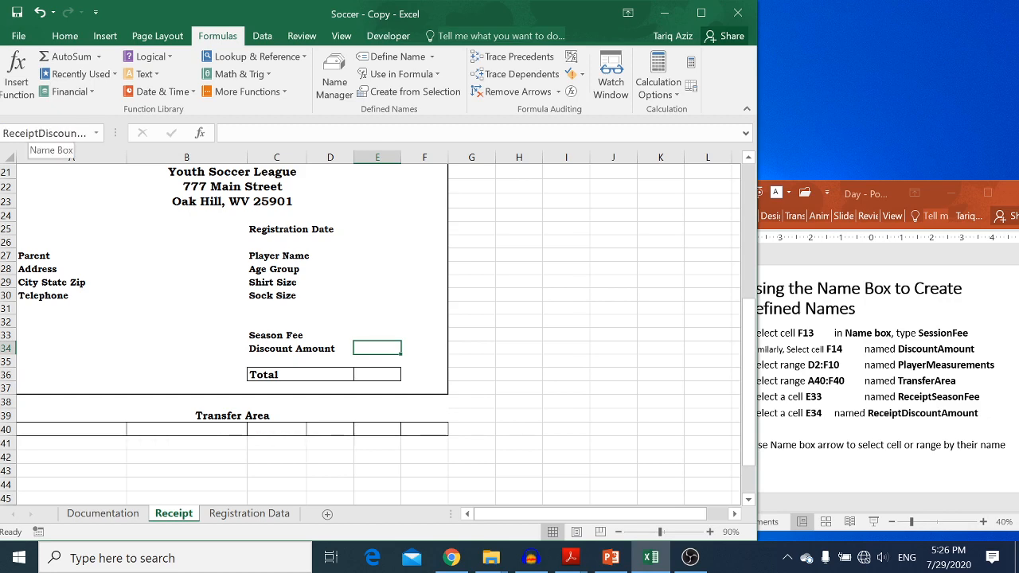
# - Show the "Creating Defined Names by Selection" slide in PowerPoint and return to the Excel workbook
pyautogui.click(814, 406)
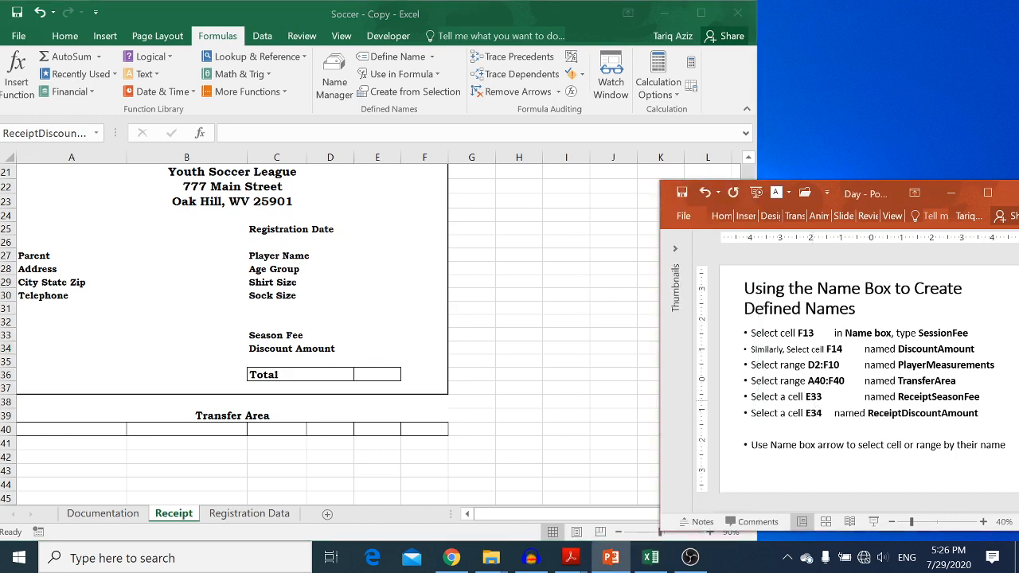
pyautogui.scroll(-1, 814, 402)
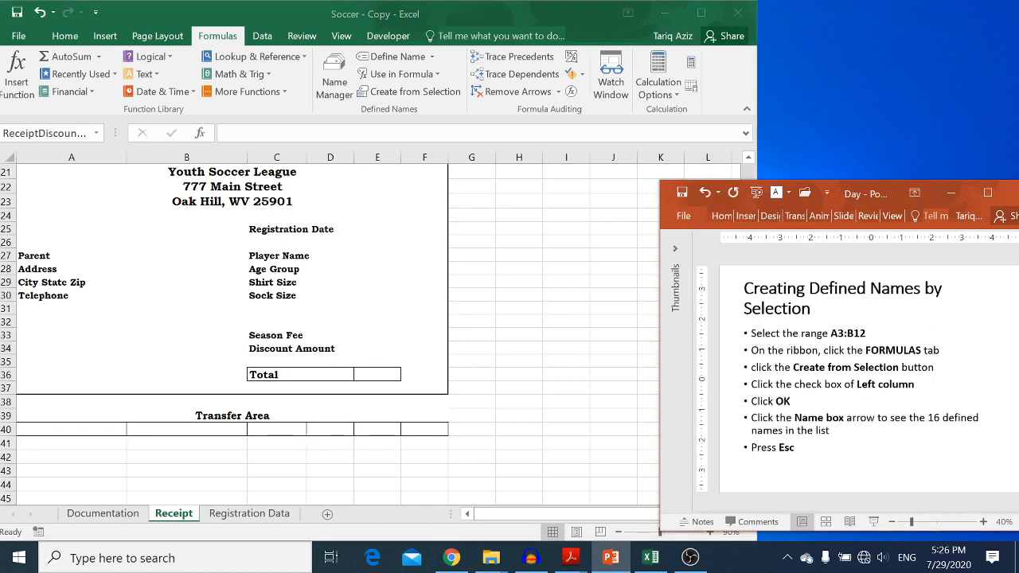
pyautogui.click(364, 328)
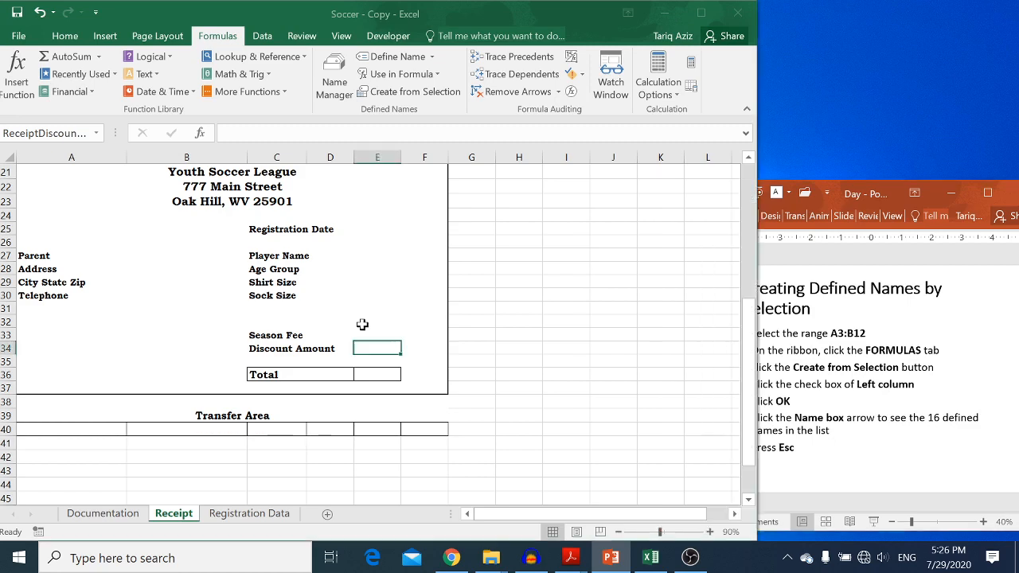
# - Create defined names from the selection A3:B12, using only the left column labels and excluding the top row
pyautogui.press('Left')
pyautogui.press('Left')
pyautogui.press('Left')
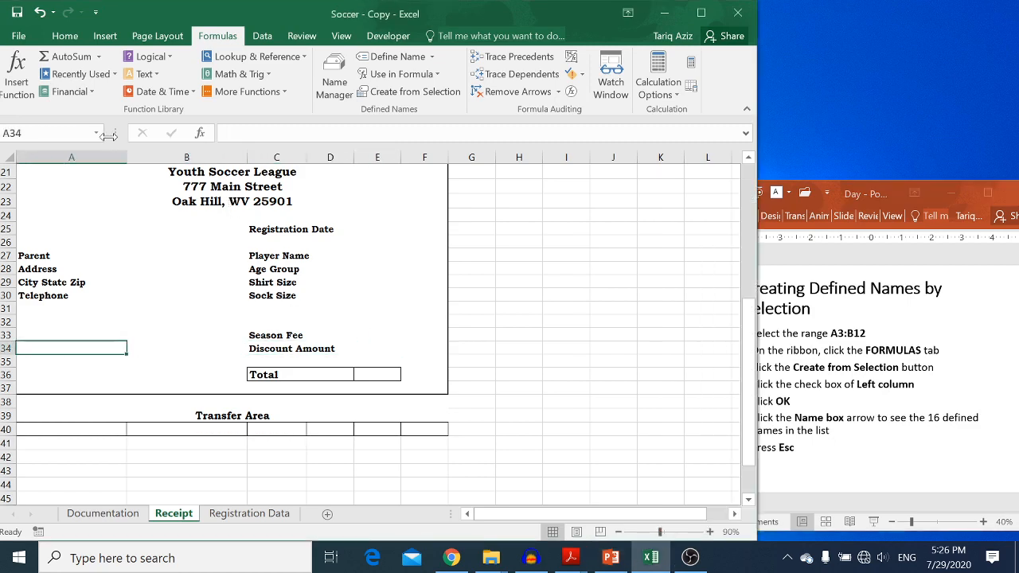
pyautogui.click(46, 133)
pyautogui.write('A3')
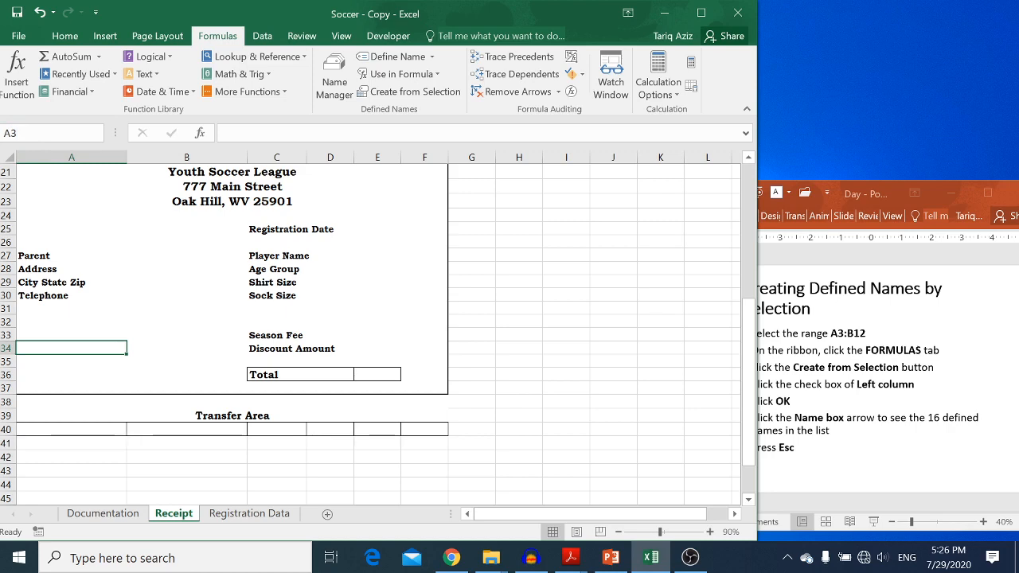
pyautogui.press('Return')
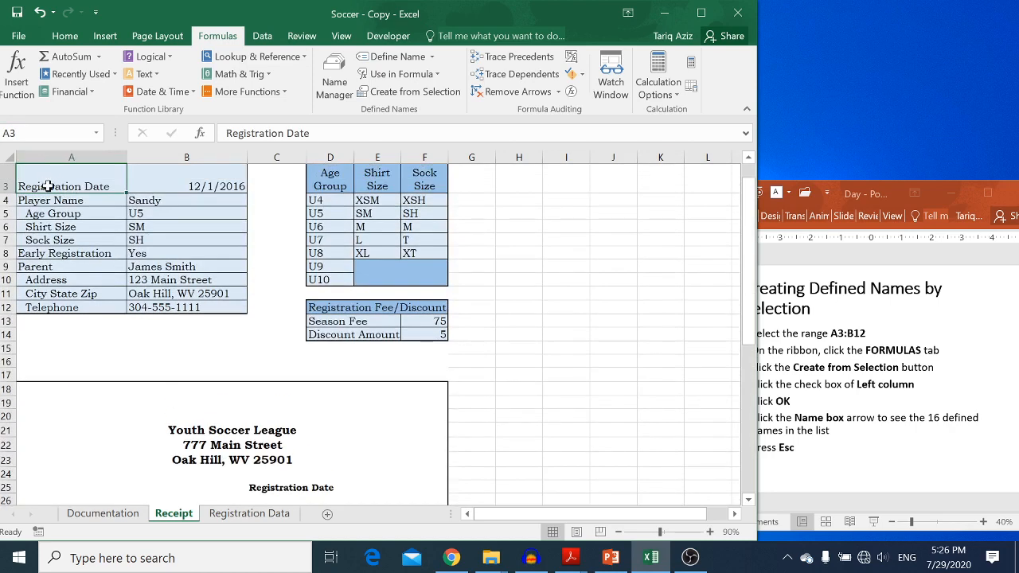
pyautogui.hotkey('shift', 'Right')
pyautogui.hotkey('shift', 'Down')
pyautogui.hotkey('shift', 'Down')
pyautogui.hotkey('shift', 'Down')
pyautogui.hotkey('shift', 'Down')
pyautogui.hotkey('shift', 'Down')
pyautogui.hotkey('shift', 'Down')
pyautogui.hotkey('shift', 'Down')
pyautogui.hotkey('shift', 'Down')
pyautogui.hotkey('shift', 'Down')
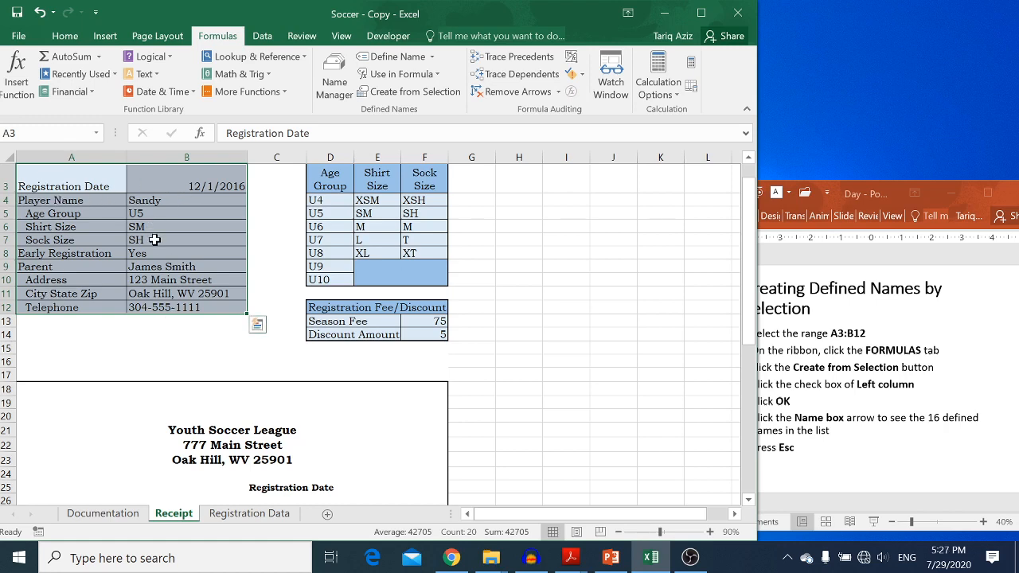
pyautogui.click(72, 36)
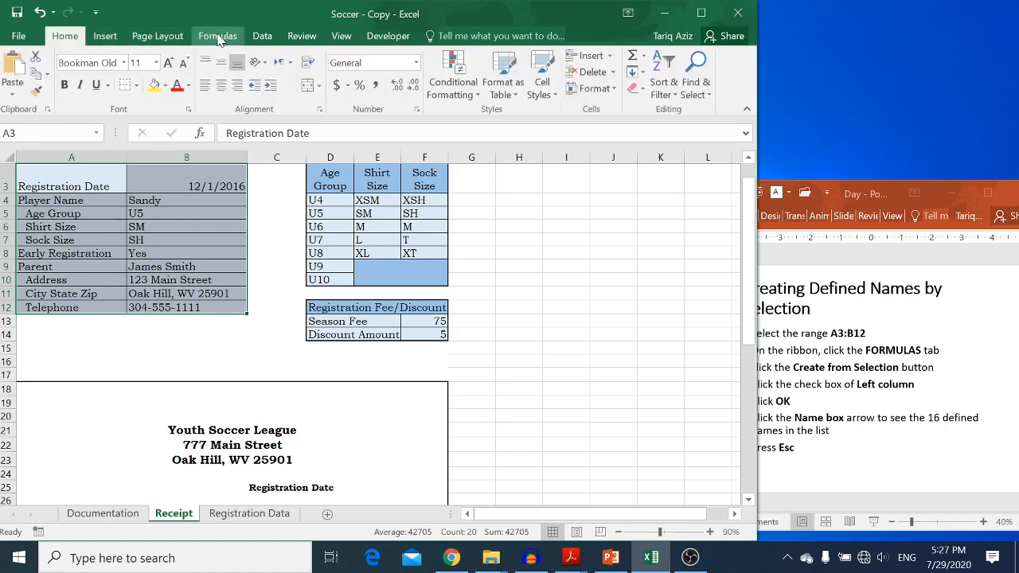
pyautogui.click(218, 37)
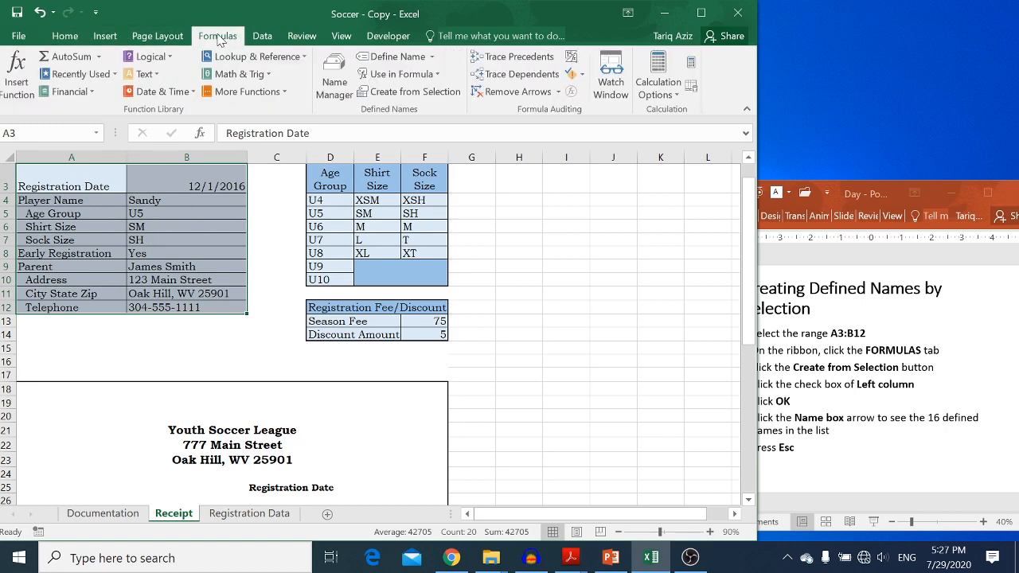
pyautogui.click(414, 94)
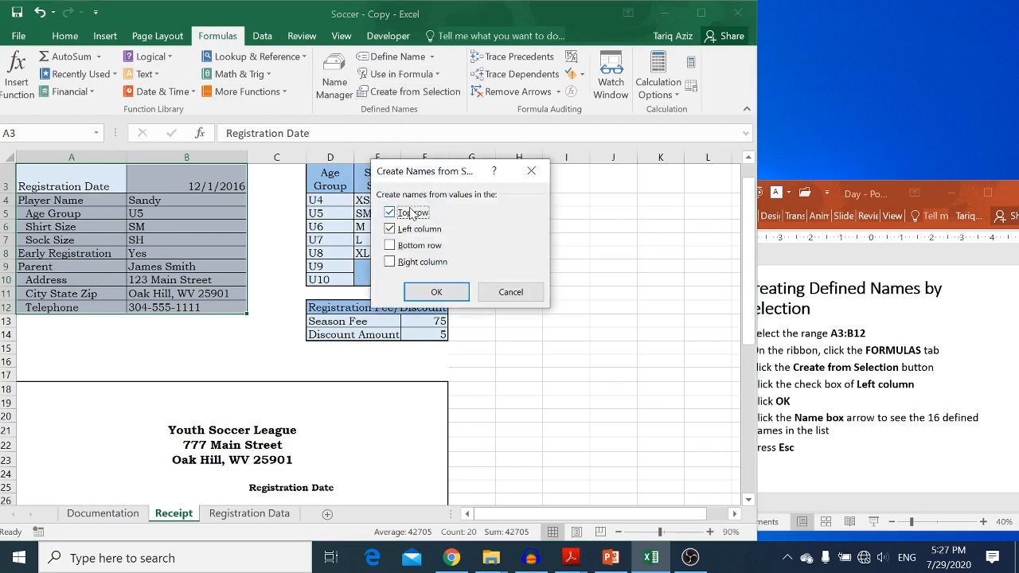
pyautogui.click(412, 214)
pyautogui.click(441, 300)
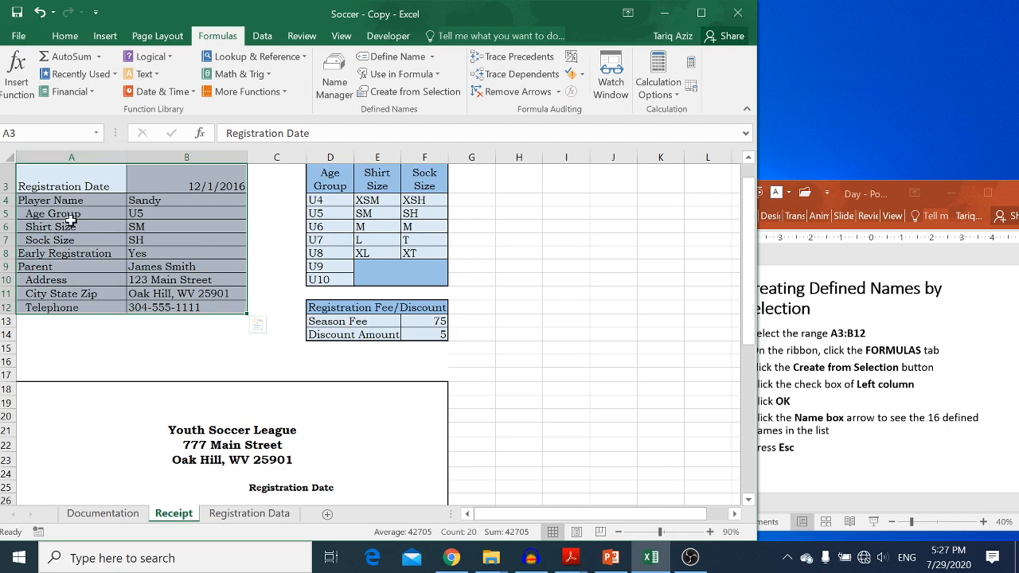
# - Review the list of defined names in the workbook, then close it without choosing a name
pyautogui.click(96, 134)
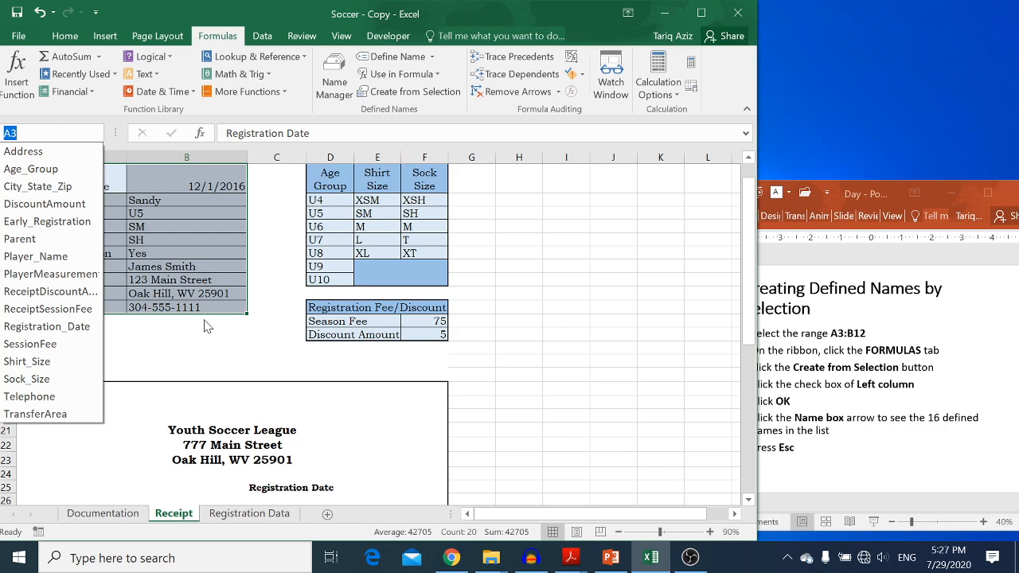
pyautogui.press('Escape')
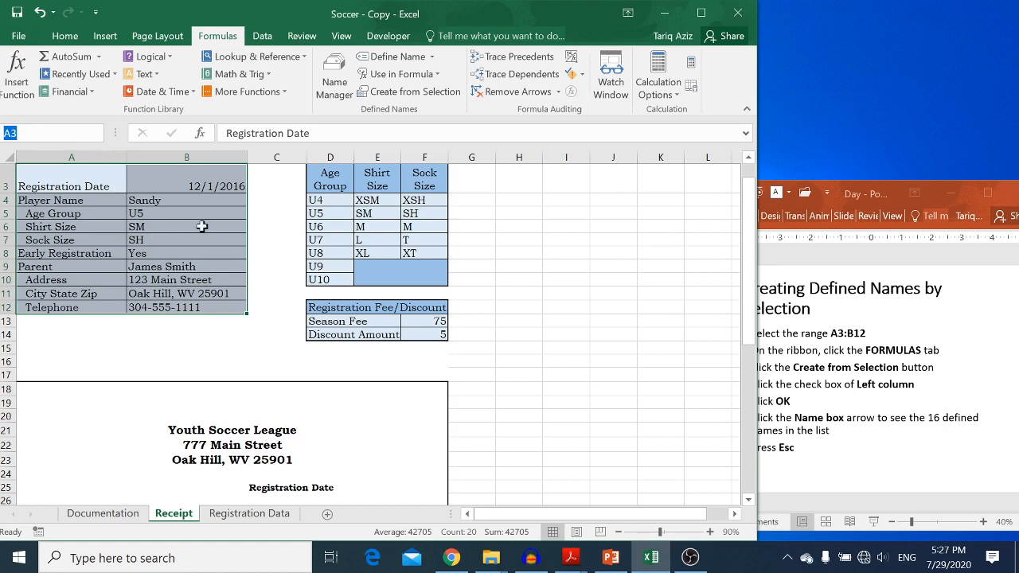
pyautogui.click(336, 263)
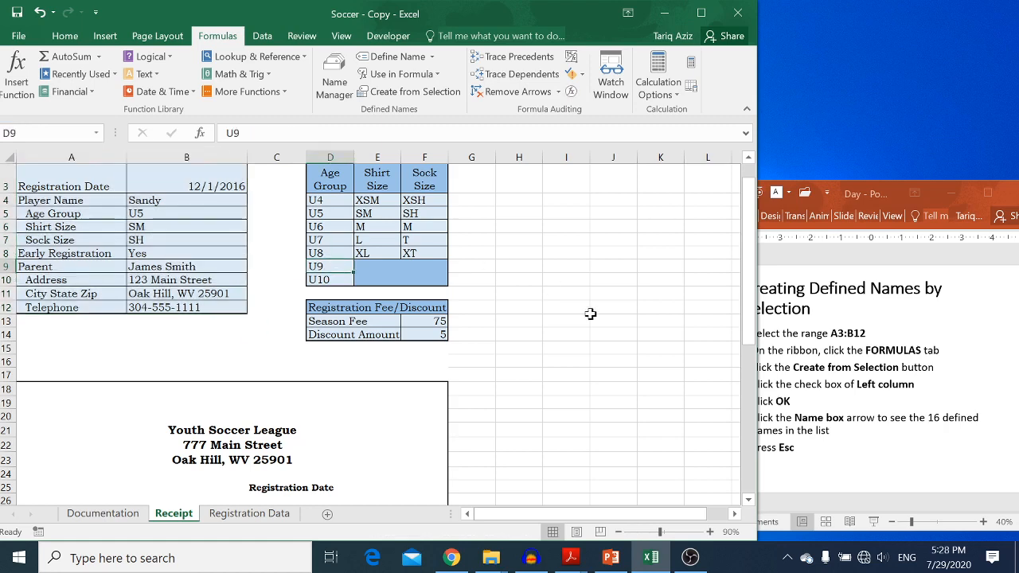
# - Show the "Editing and Deleting Defined Names" slide in PowerPoint and return to the Excel workbook
pyautogui.click(892, 408)
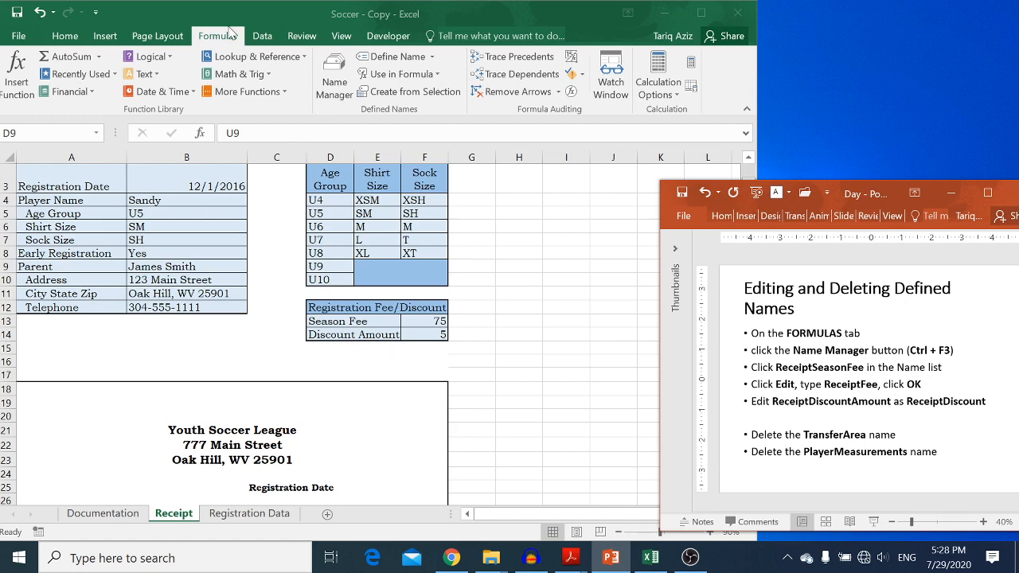
pyautogui.click(342, 94)
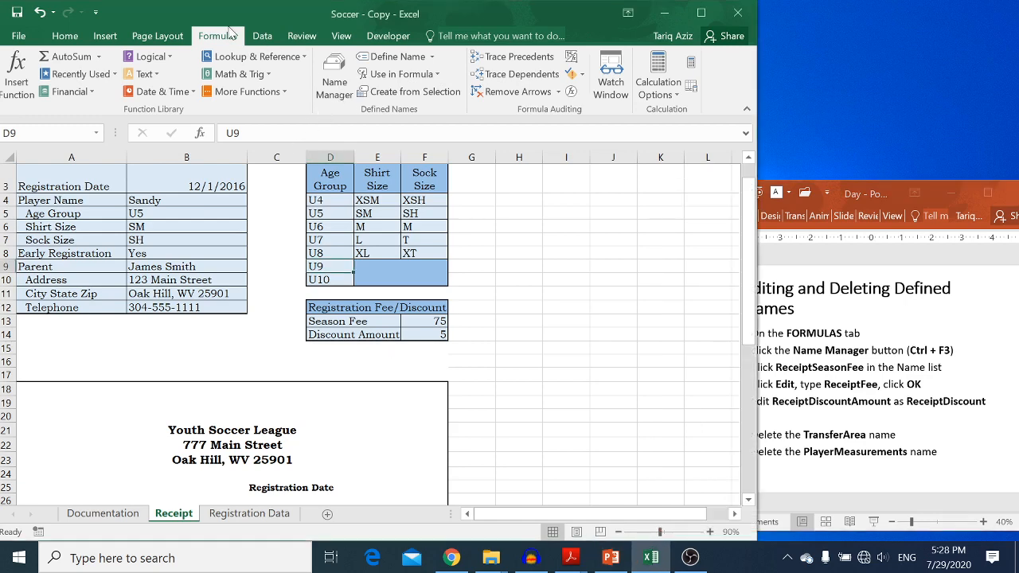
# - Rename the defined name ReceiptSessionFee to ReceiptFee in the Name Manager
pyautogui.click(342, 91)
pyautogui.click(661, 75)
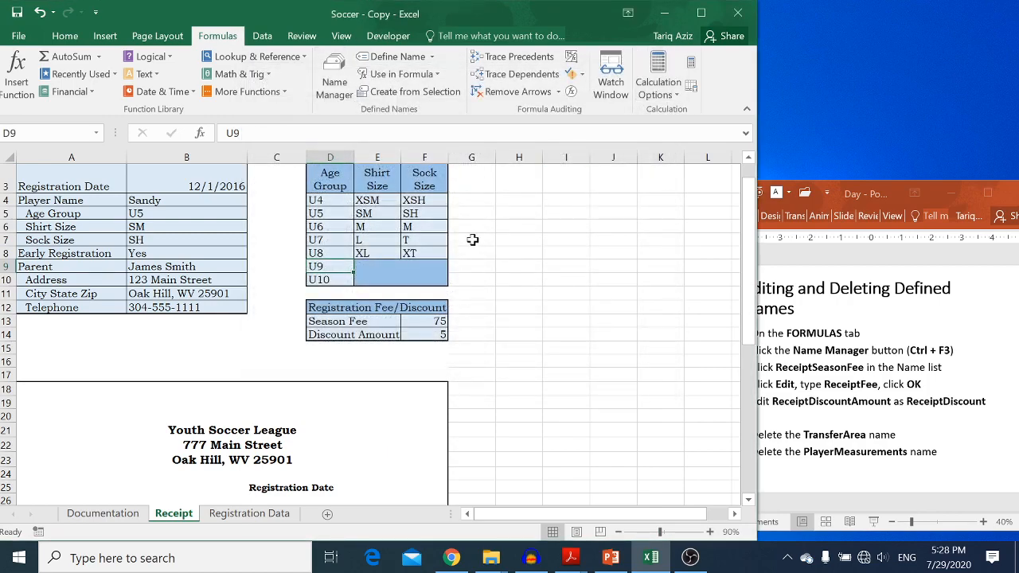
pyautogui.hotkey('ctrl', 'F3')
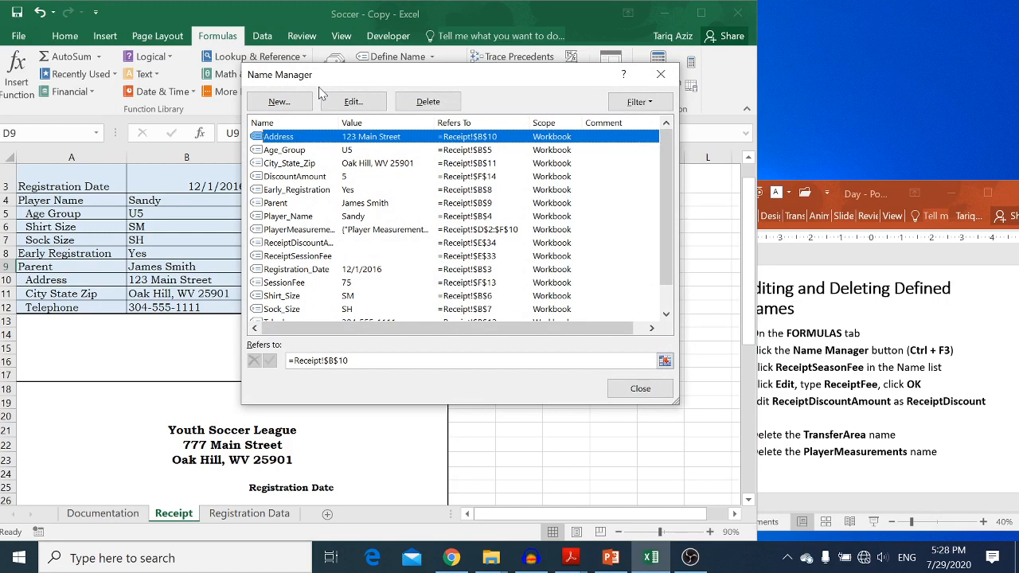
pyautogui.click(298, 243)
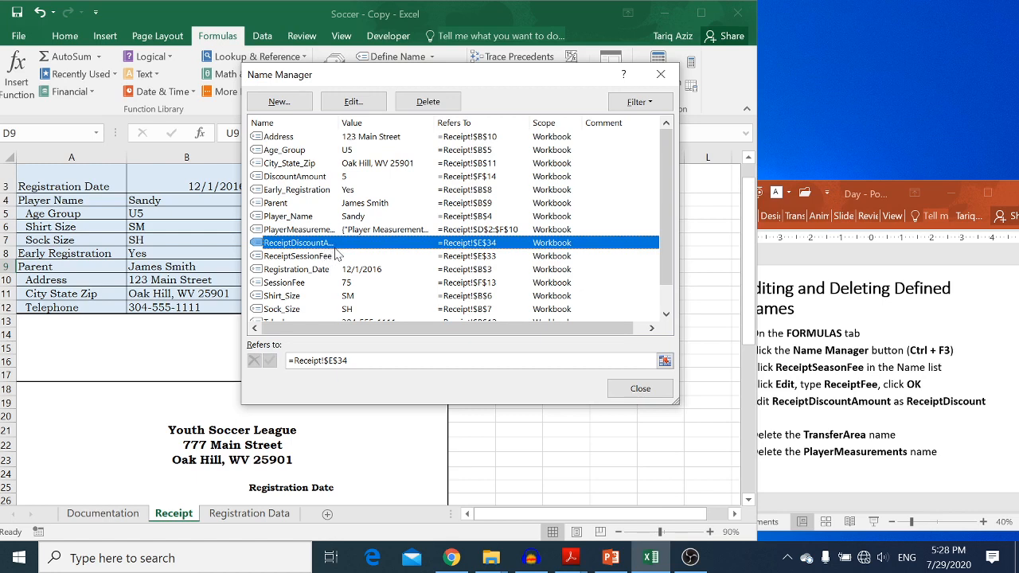
pyautogui.click(321, 258)
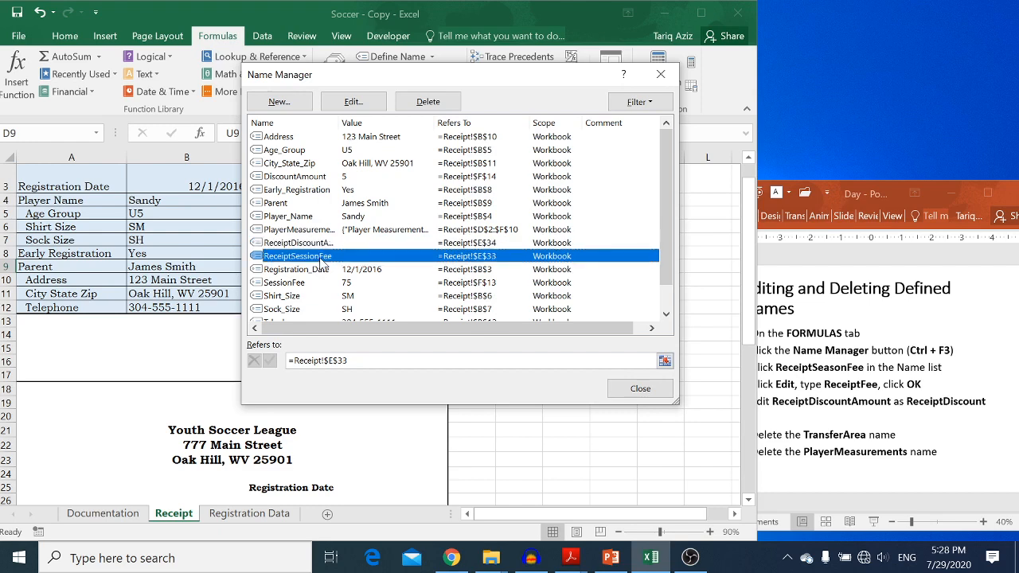
pyautogui.click(352, 101)
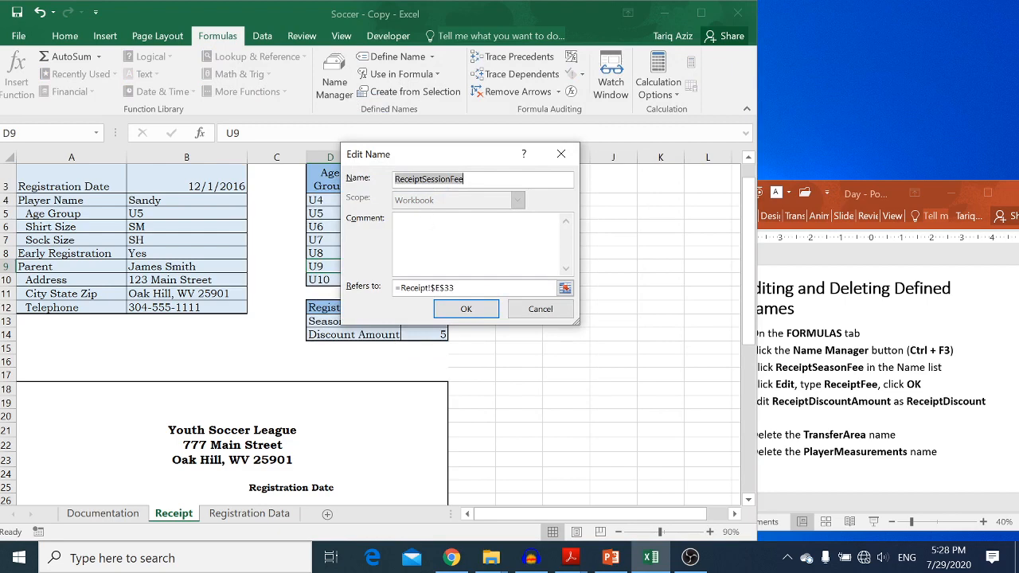
pyautogui.click(422, 179)
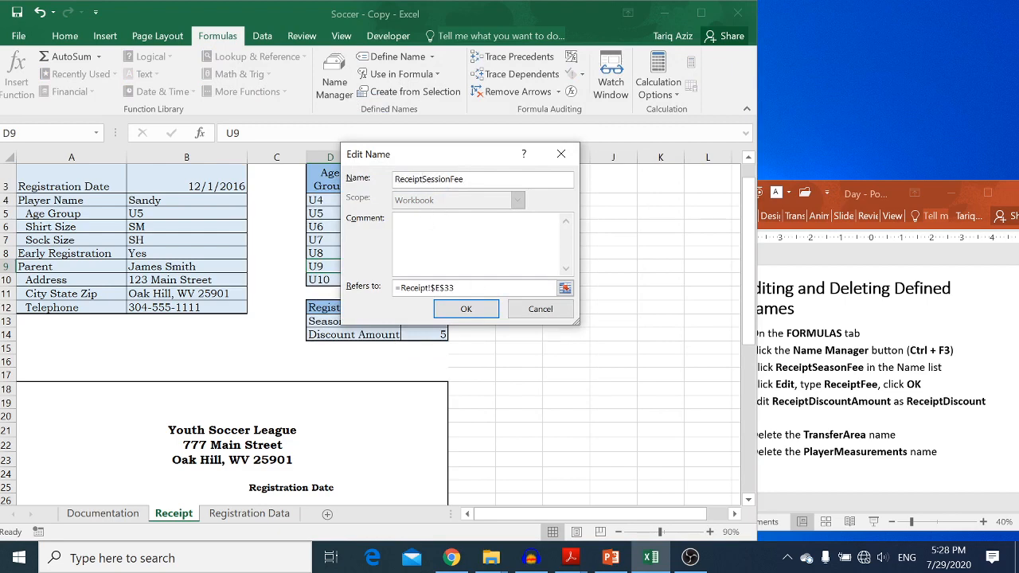
pyautogui.press('Delete')
pyautogui.press('Delete')
pyautogui.press('Delete')
pyautogui.press('Delete')
pyautogui.press('Delete')
pyautogui.press('Delete')
pyautogui.press('Delete')
pyautogui.click(469, 314)
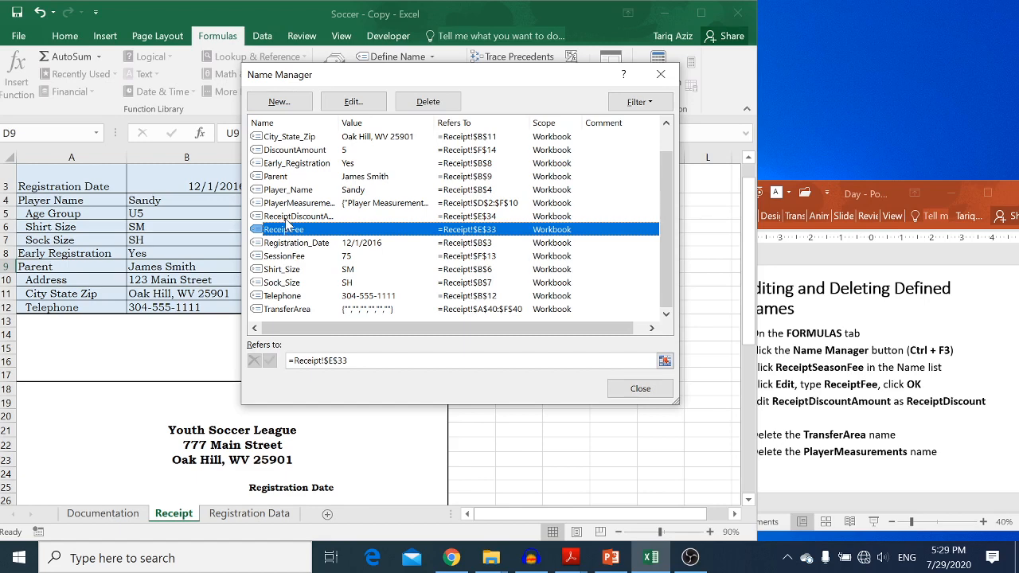
# - Rename the defined name ReceiptDiscountAmount to ReceiptDiscount in the Name Manager
pyautogui.click(288, 217)
pyautogui.doubleClick(285, 218)
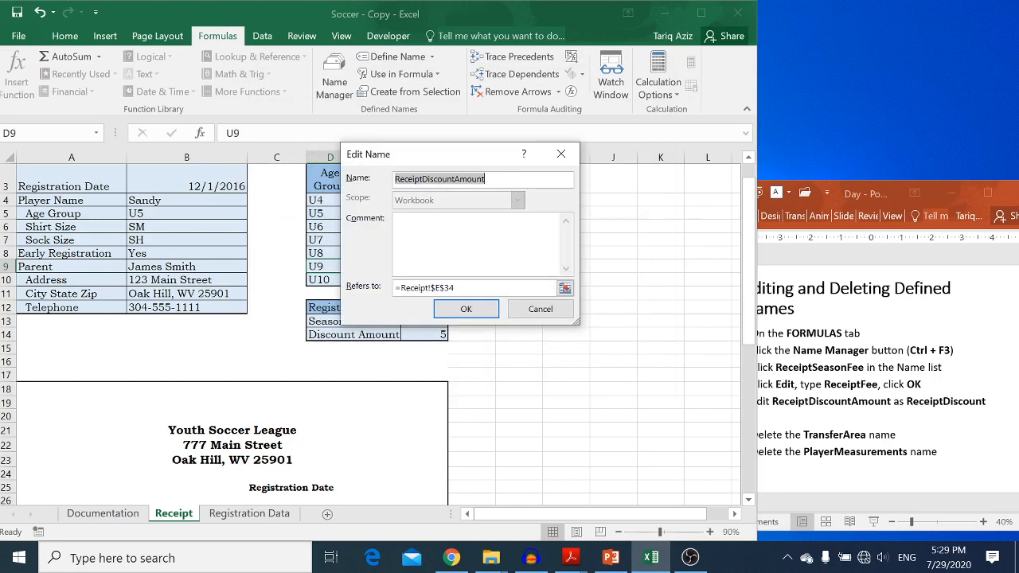
pyautogui.moveTo(485, 180); pyautogui.dragTo(455, 180)
pyautogui.press('BackSpace')
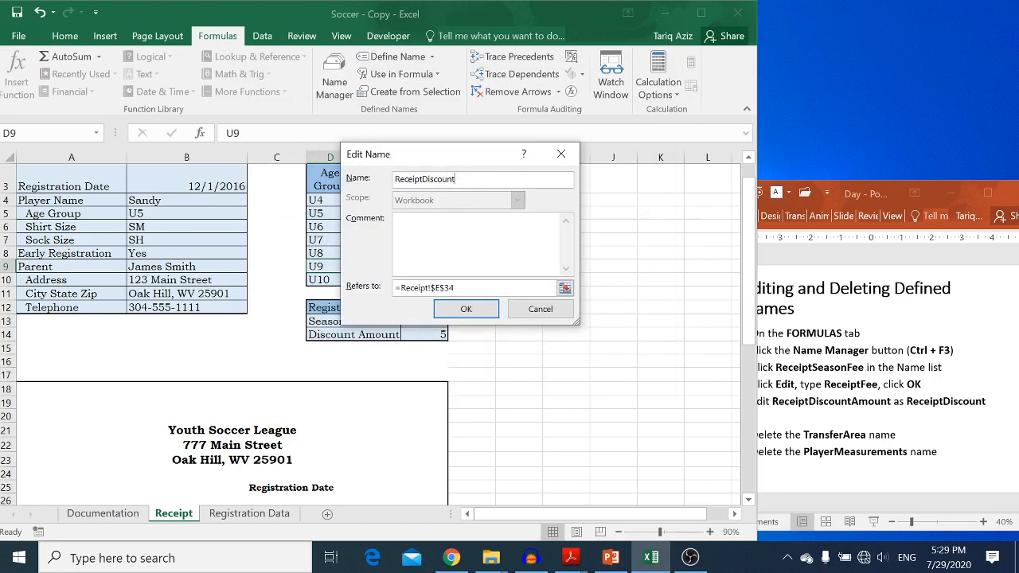
pyautogui.click(458, 316)
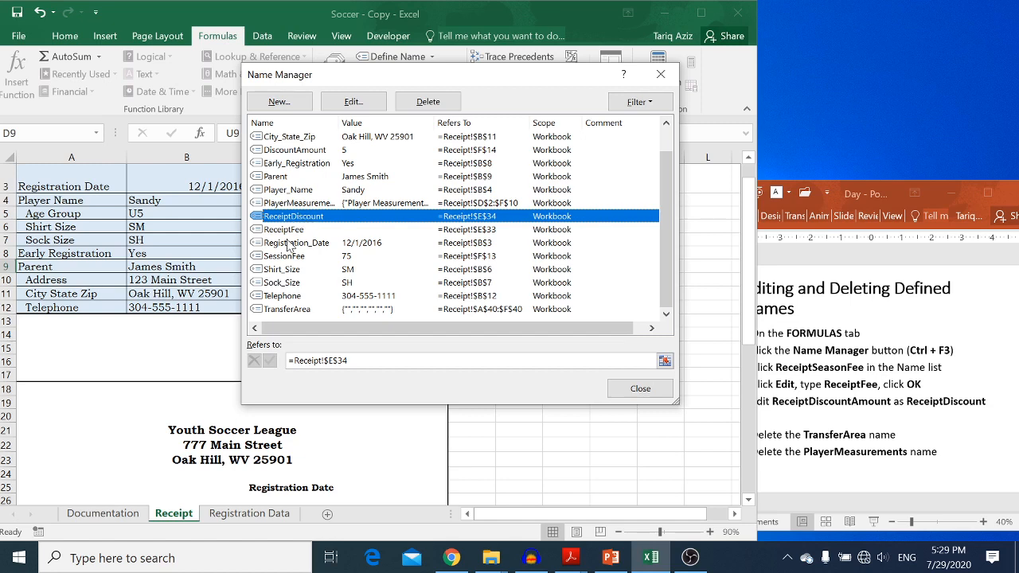
# - Delete the defined names TransferArea and PlayerMeasurements, then close the Name Manager
pyautogui.click(285, 311)
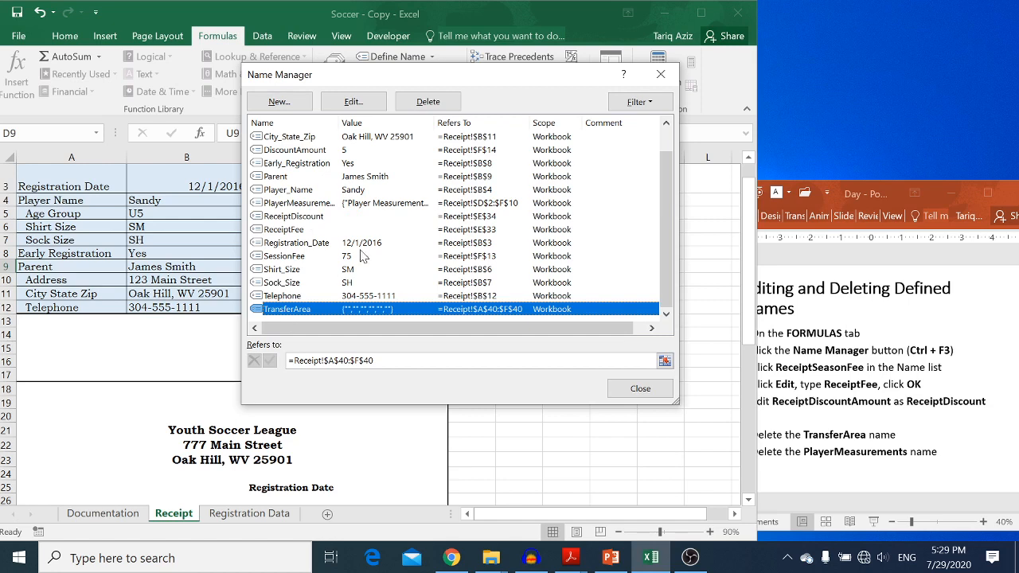
pyautogui.click(428, 109)
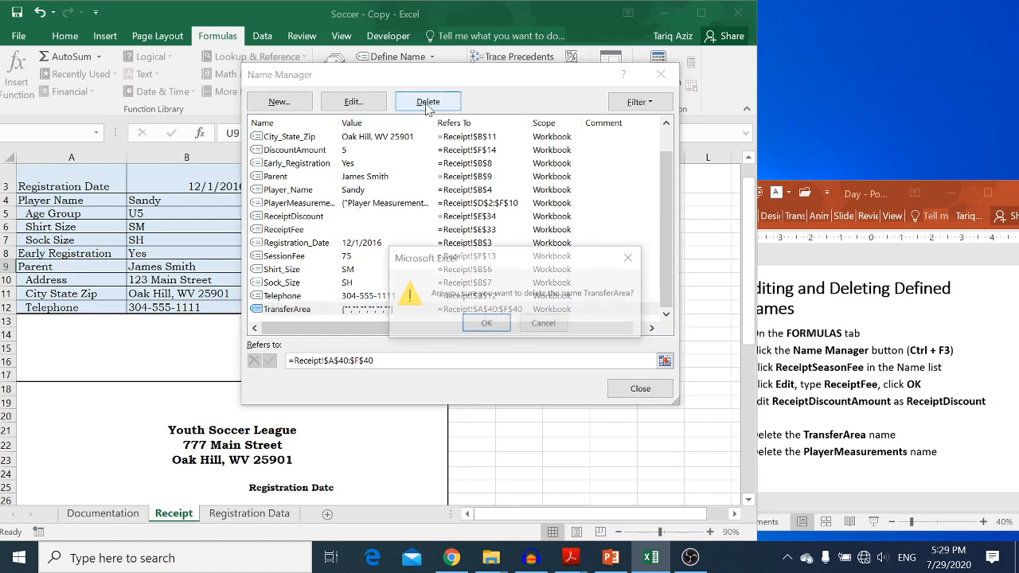
pyautogui.click(482, 325)
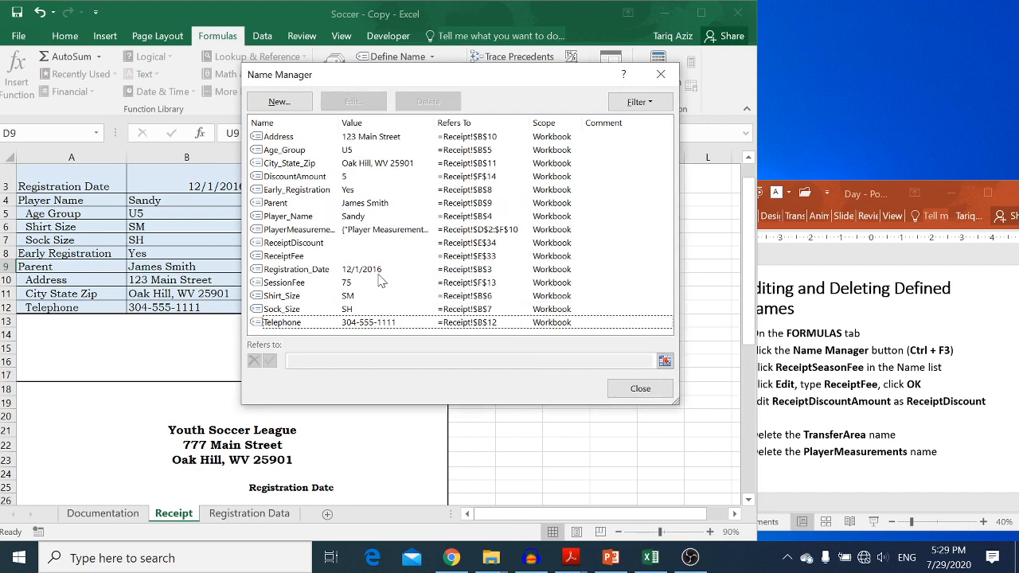
pyautogui.click(294, 231)
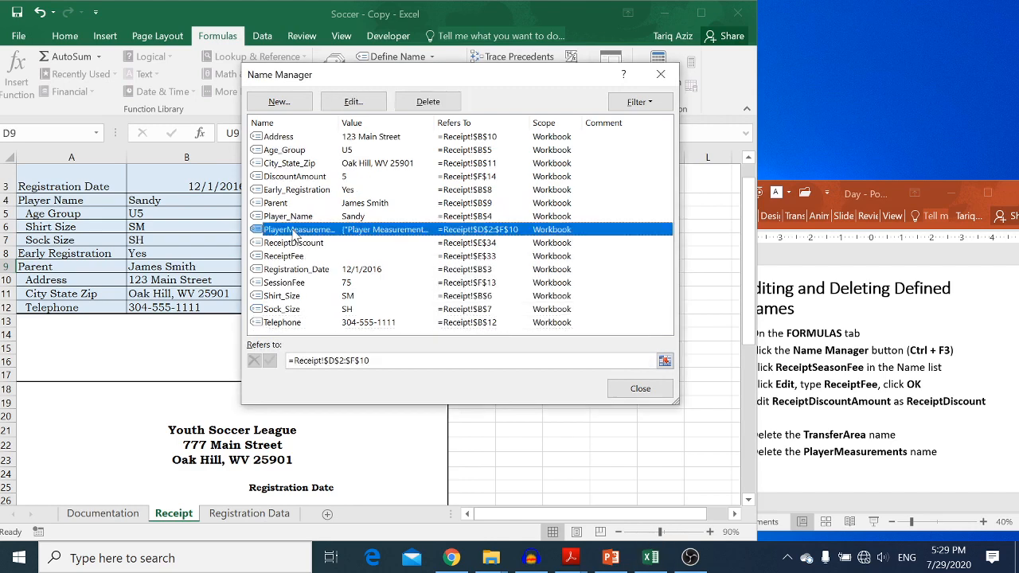
pyautogui.click(424, 104)
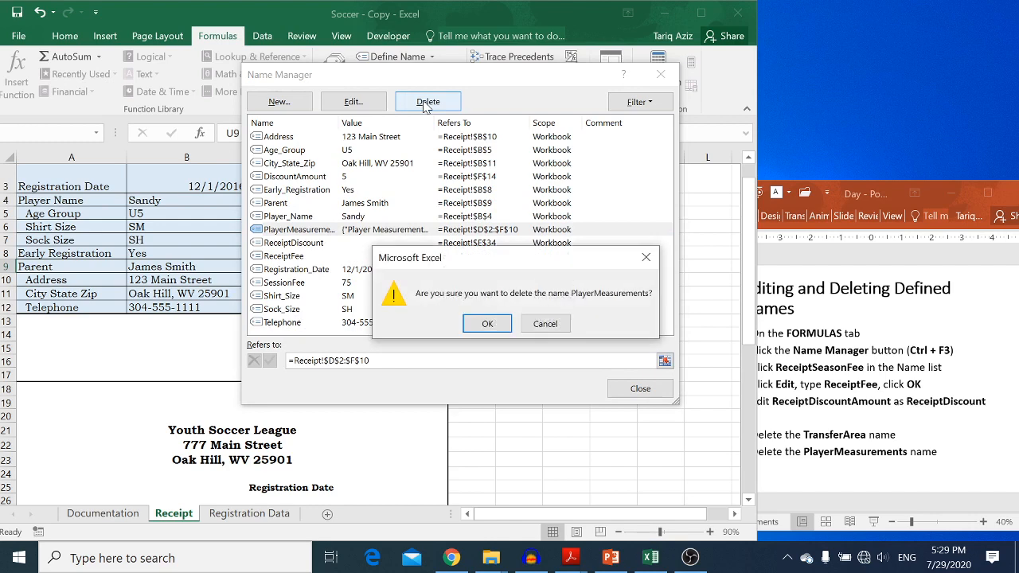
pyautogui.click(484, 324)
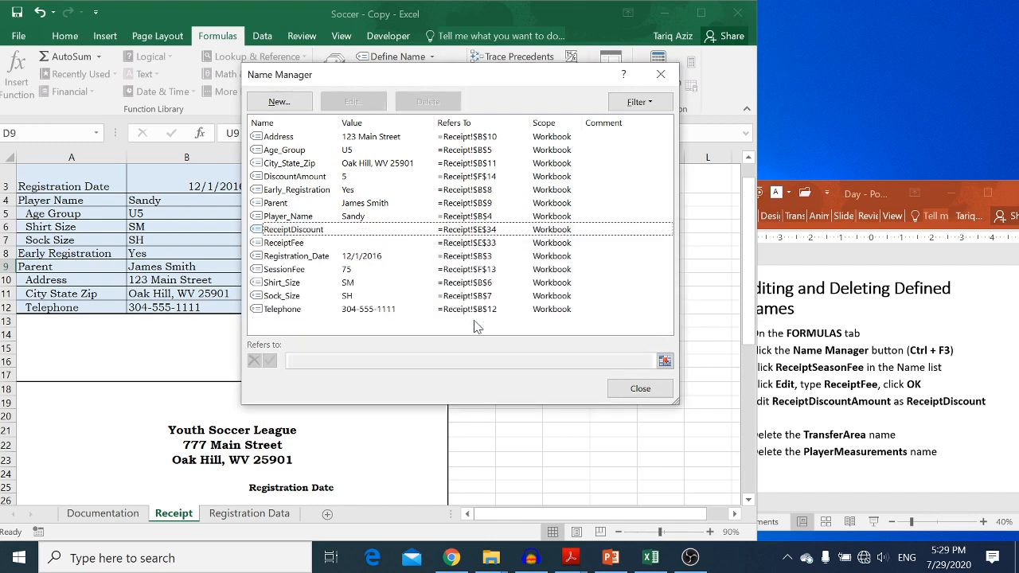
pyautogui.click(635, 389)
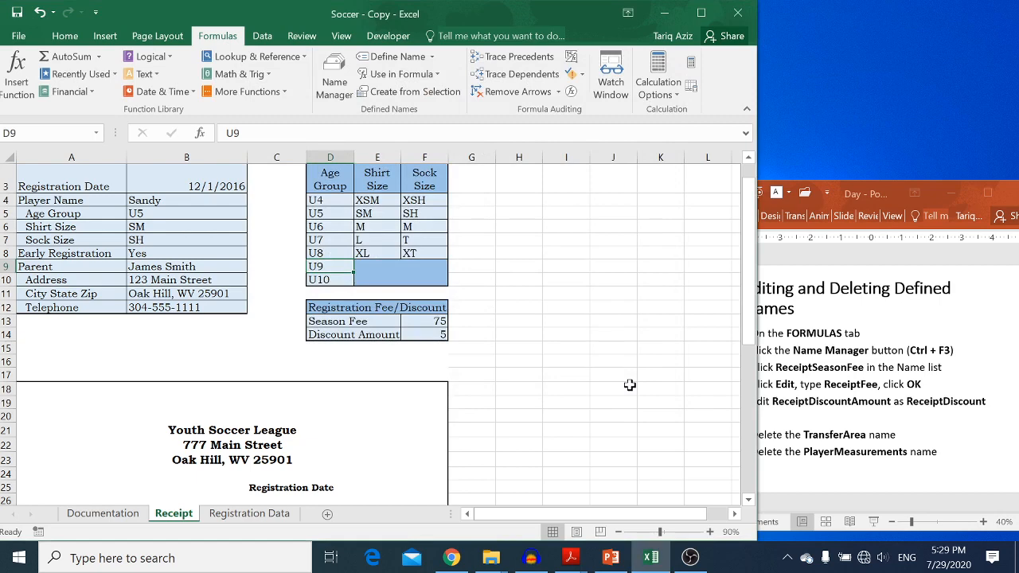
# - Show the "Using the Paste Names Command" slide in PowerPoint and return to the Excel workbook
pyautogui.click(824, 390)
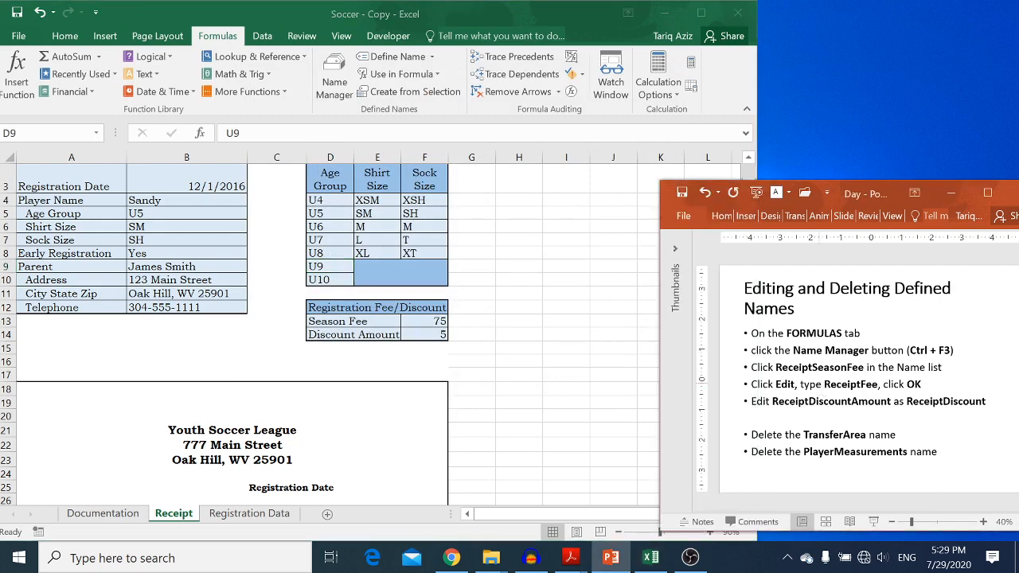
pyautogui.press('pagedown')
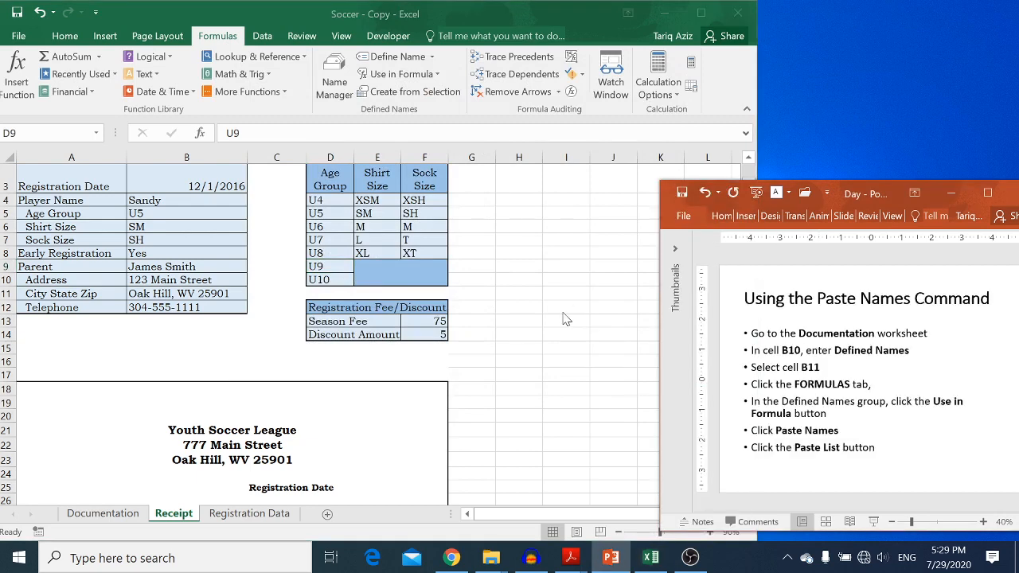
pyautogui.click(340, 352)
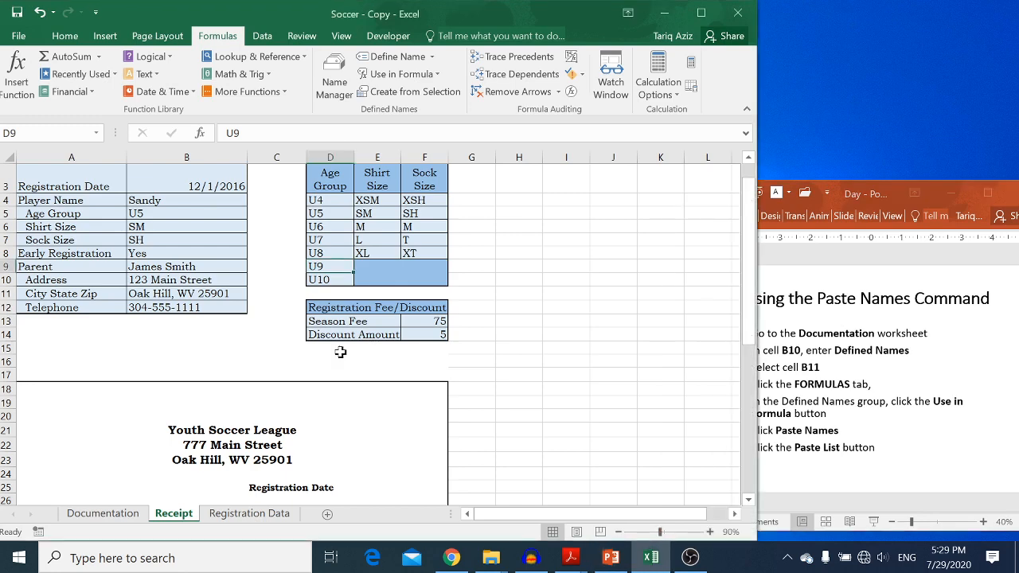
pyautogui.click(340, 352)
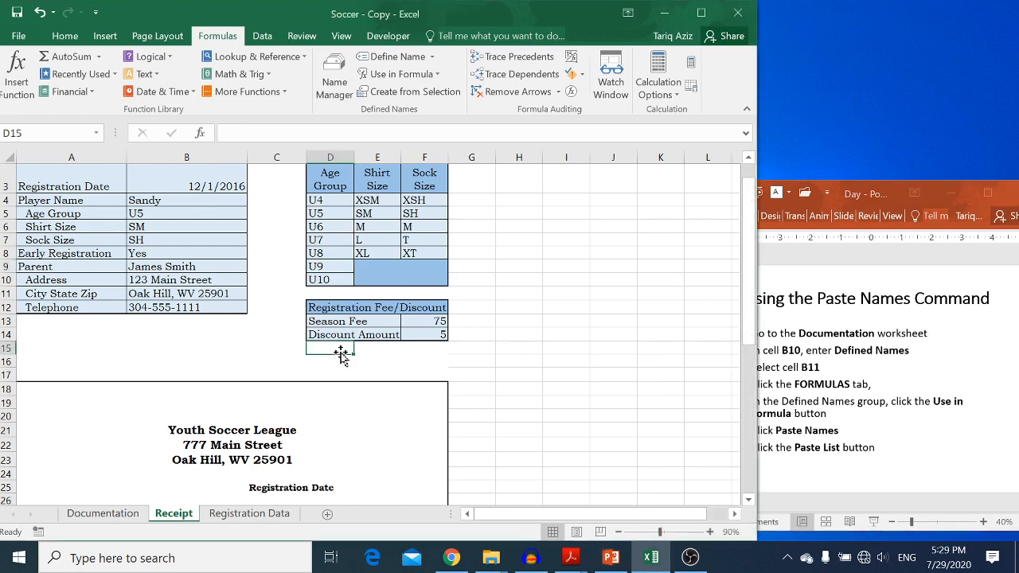
# - Paste the full list of defined names into the Documentation worksheet, starting at cell B10
pyautogui.hotkey('ctrl', 'pageup')
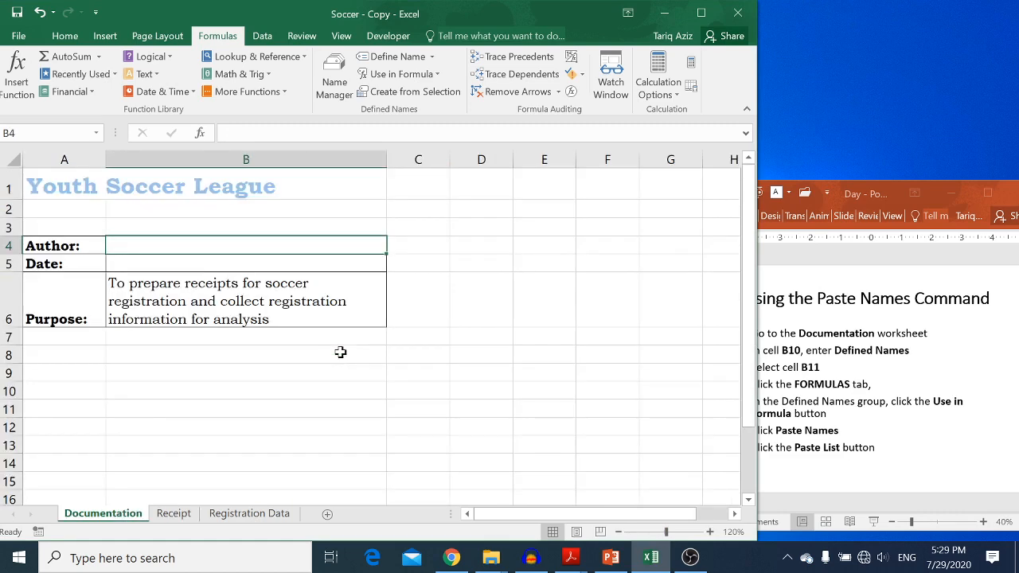
pyautogui.click(152, 388)
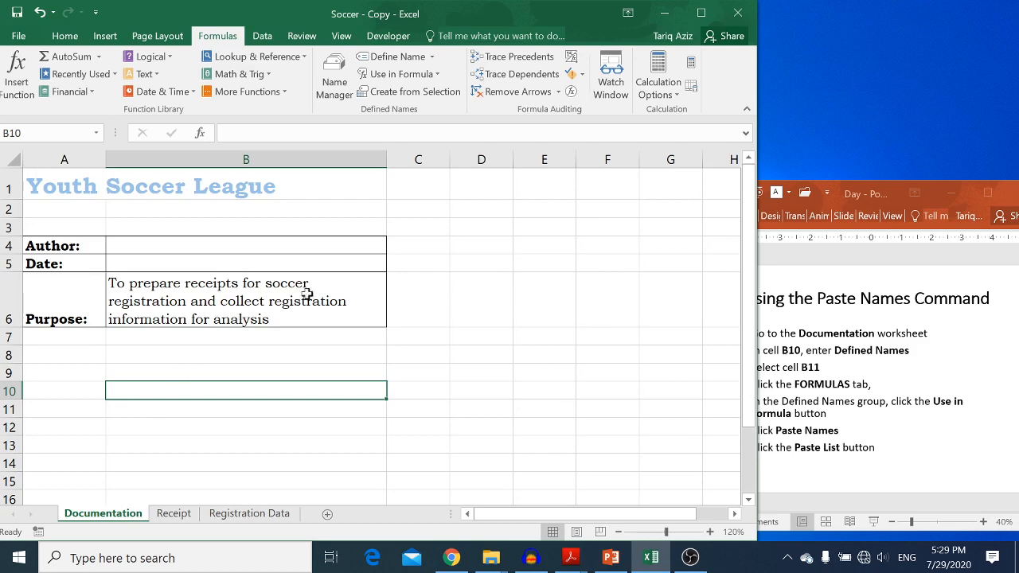
pyautogui.click(847, 295)
pyautogui.moveTo(851, 198); pyautogui.dragTo(870, 204)
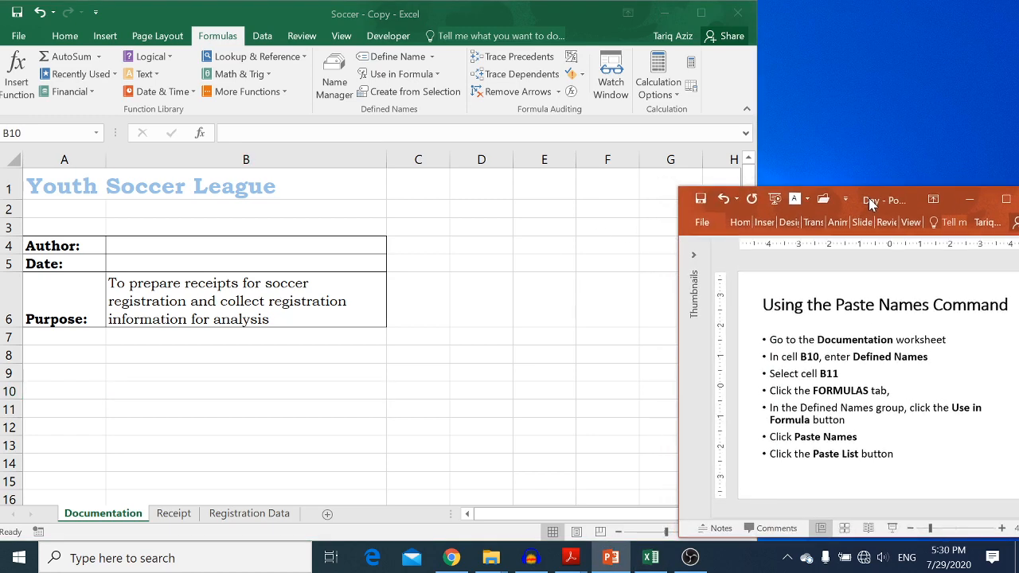
pyautogui.click(536, 258)
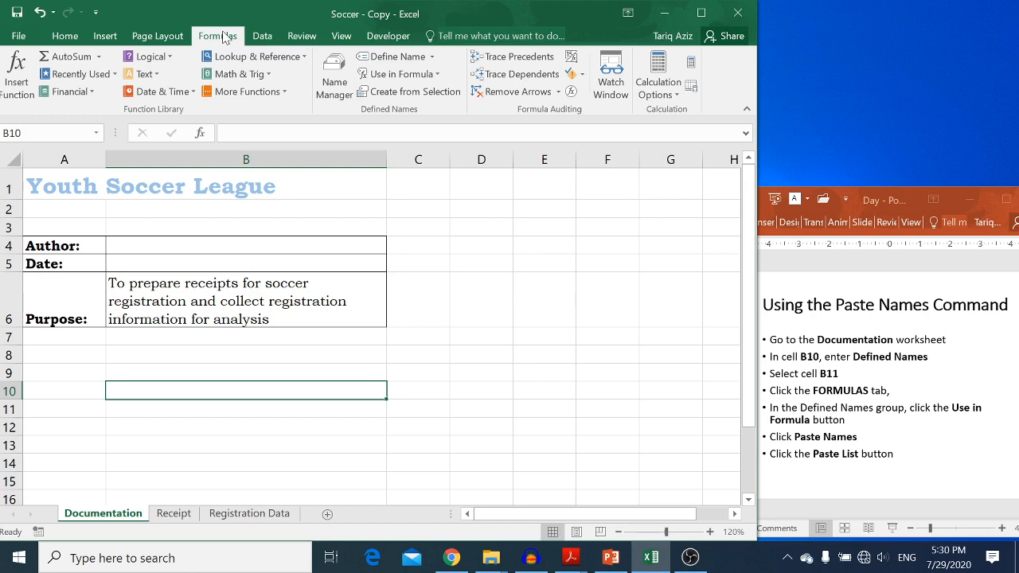
pyautogui.click(439, 77)
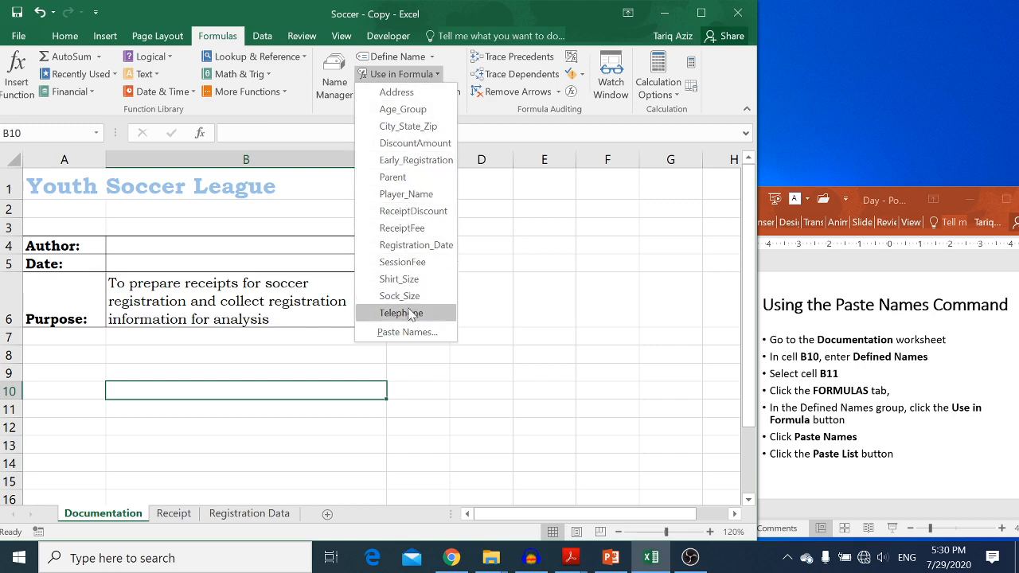
pyautogui.click(406, 335)
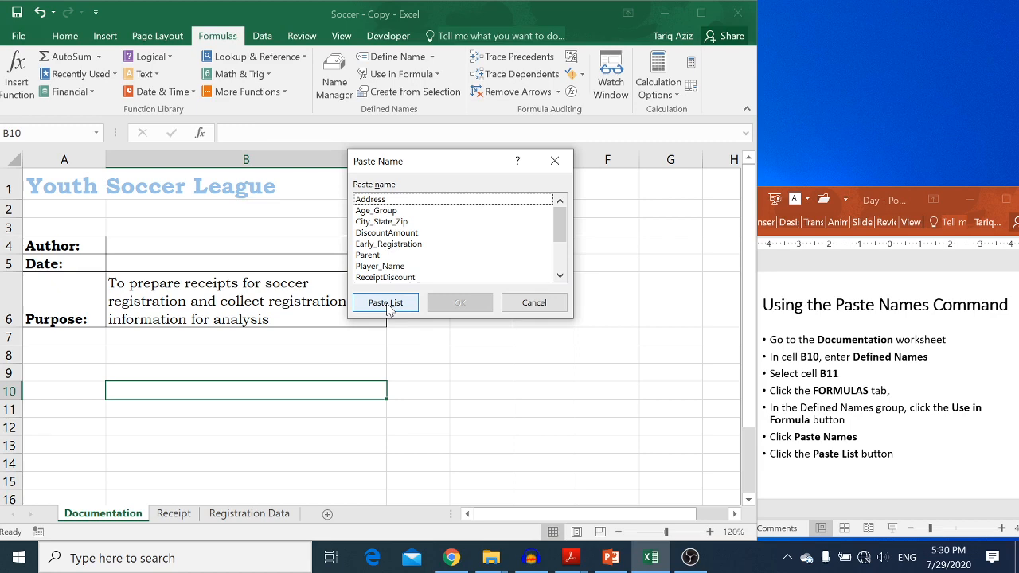
pyautogui.click(388, 304)
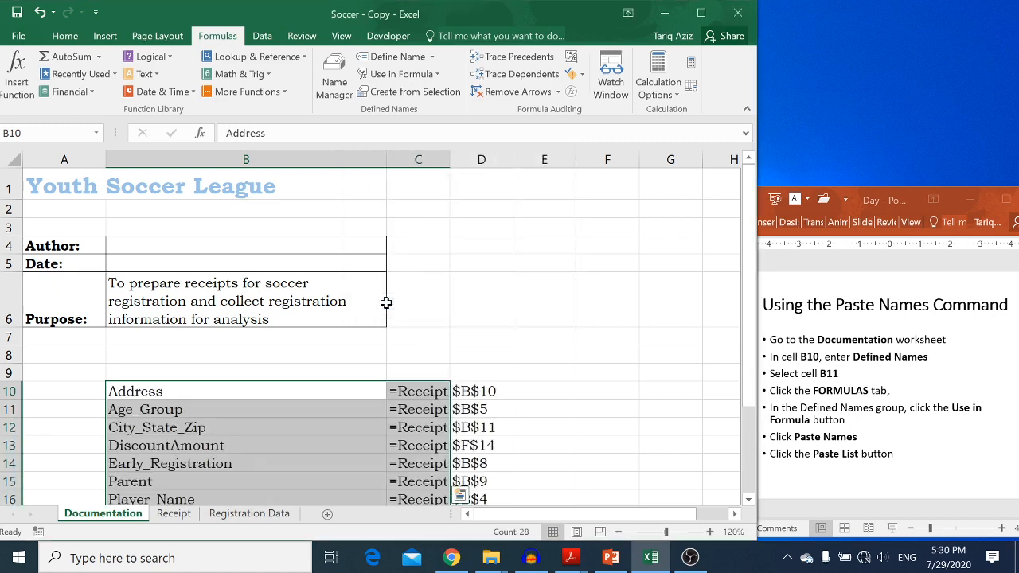
# - Examine the pasted names in B10:B23 and their cell references in column C of the Documentation worksheet
pyautogui.click(262, 391)
pyautogui.press('Down')
pyautogui.press('Down')
pyautogui.press('Down')
pyautogui.press('Right')
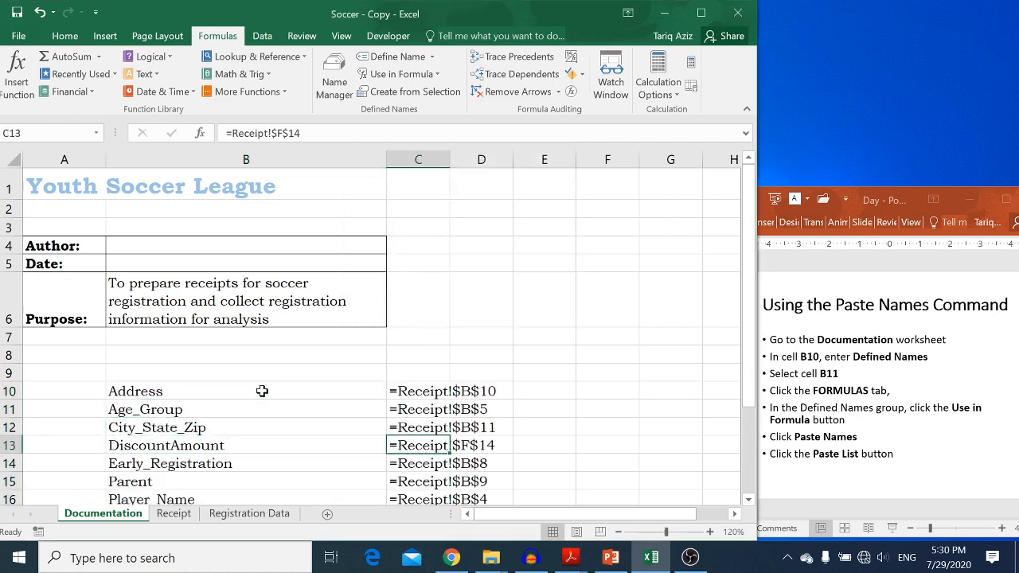
pyautogui.press('Up')
pyautogui.press('Up')
pyautogui.press('Up')
pyautogui.press('Down')
pyautogui.press('Down')
pyautogui.press('Down')
pyautogui.press('Down')
pyautogui.press('Down')
pyautogui.press('Down')
pyautogui.press('Down')
pyautogui.press('Down')
pyautogui.press('Down')
pyautogui.press('Down')
pyautogui.press('Down')
pyautogui.press('Down')
pyautogui.press('Down')
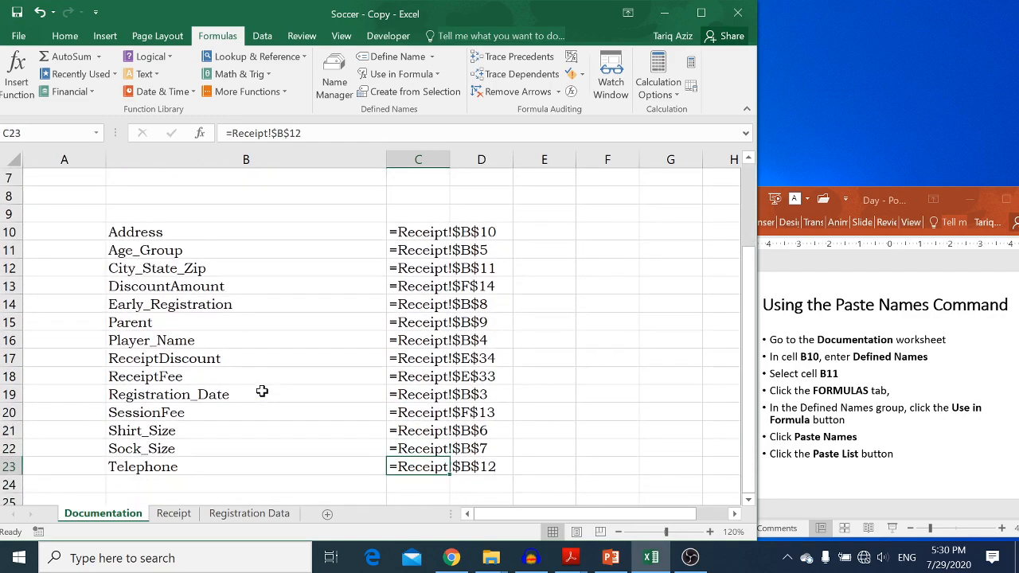
pyautogui.moveTo(165, 235); pyautogui.dragTo(326, 404)
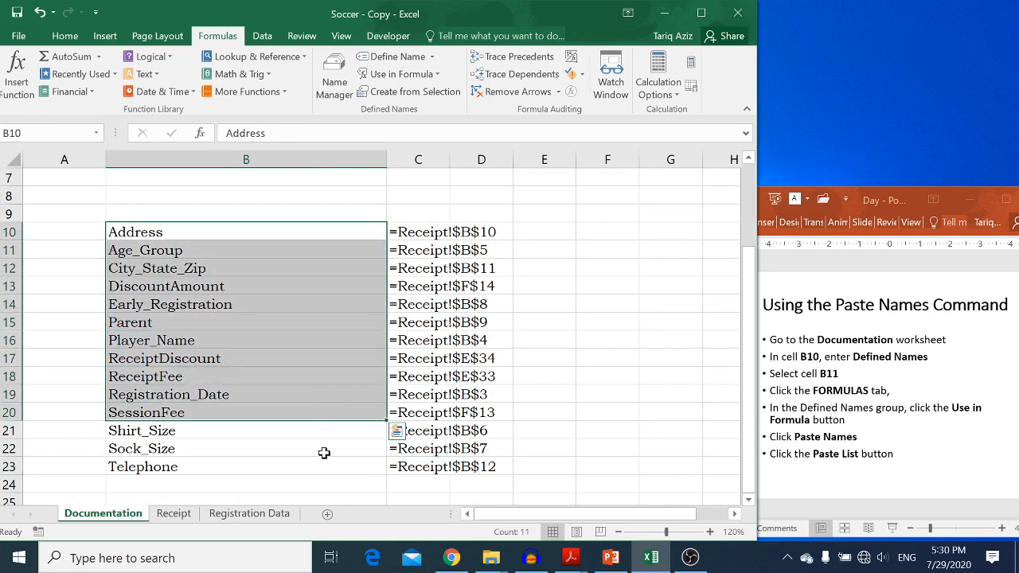
pyautogui.click(423, 232)
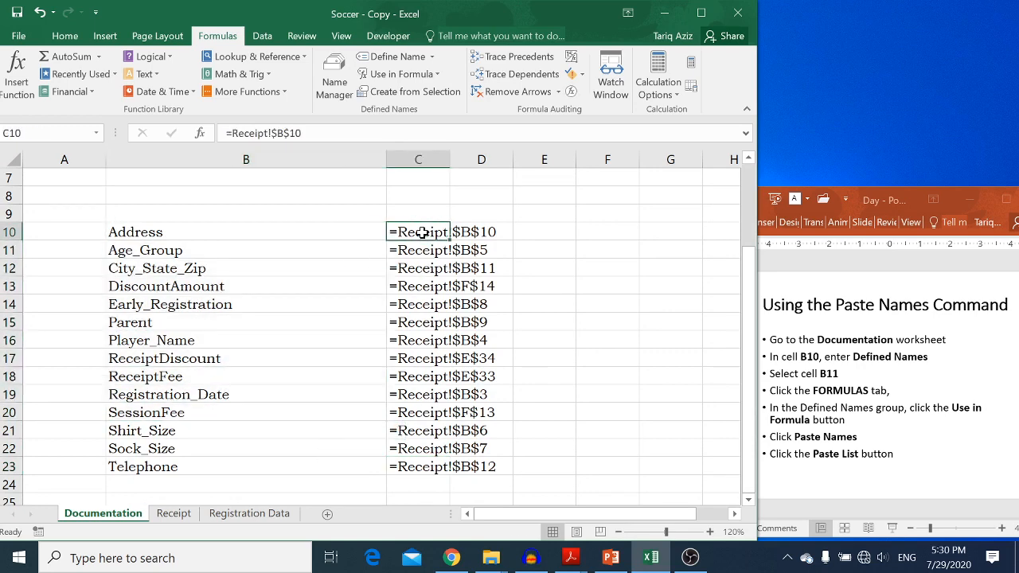
pyautogui.moveTo(423, 233); pyautogui.dragTo(405, 451)
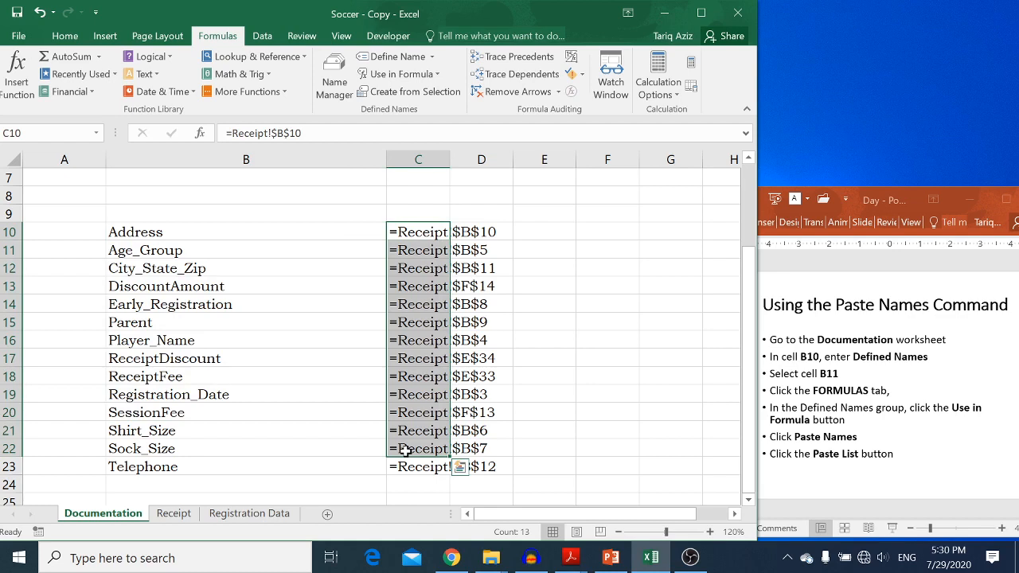
pyautogui.click(404, 451)
pyautogui.click(337, 447)
# - Show the "Using Defined Names in Formulas" slide in PowerPoint and return to the Excel workbook
pyautogui.click(800, 434)
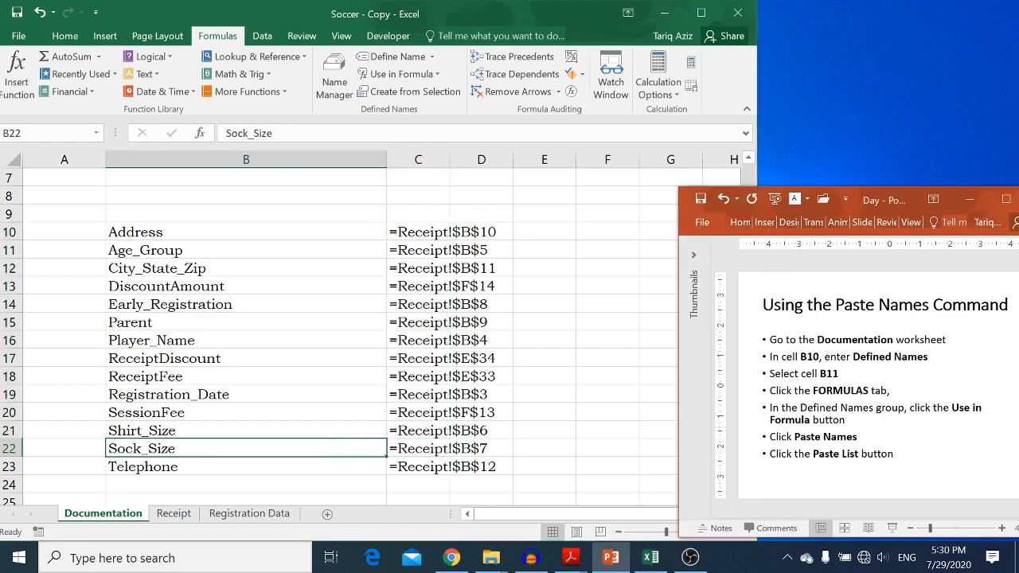
pyautogui.press('pagedown')
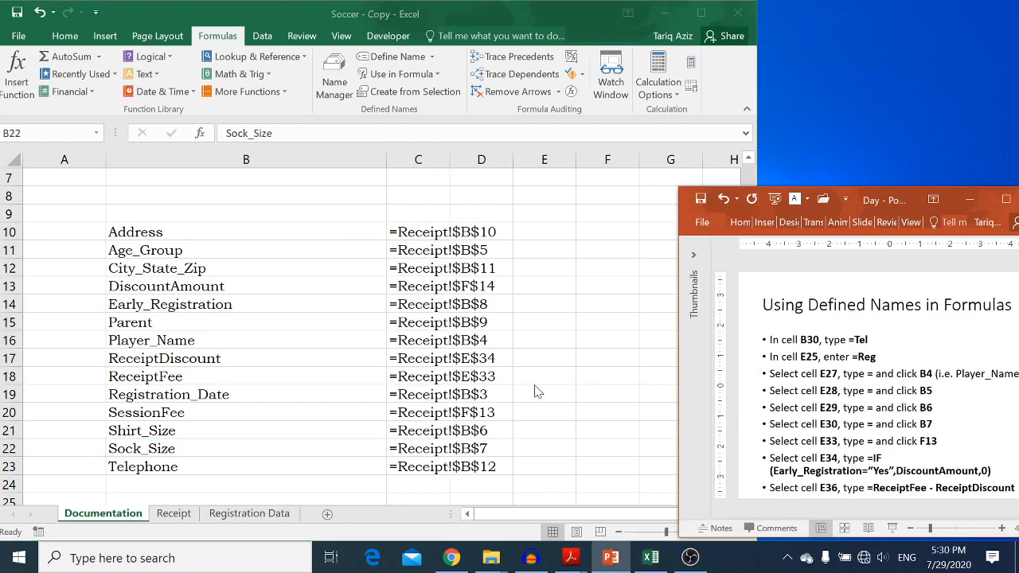
pyautogui.click(388, 375)
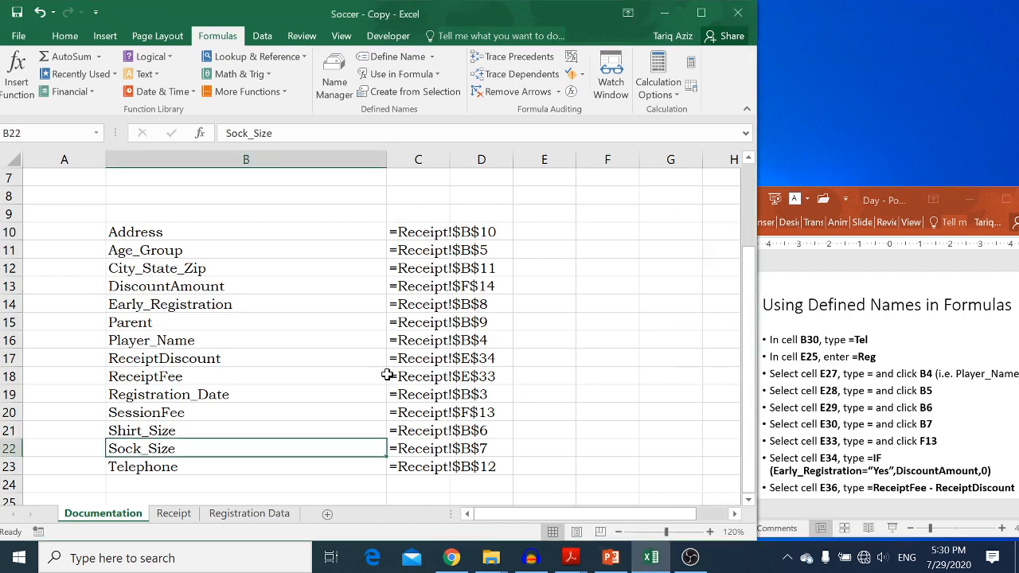
# - Enter the formula =Telephone in cell B30 of the Receipt worksheet, using the defined name
pyautogui.hotkey('ctrl', 'pagedown')
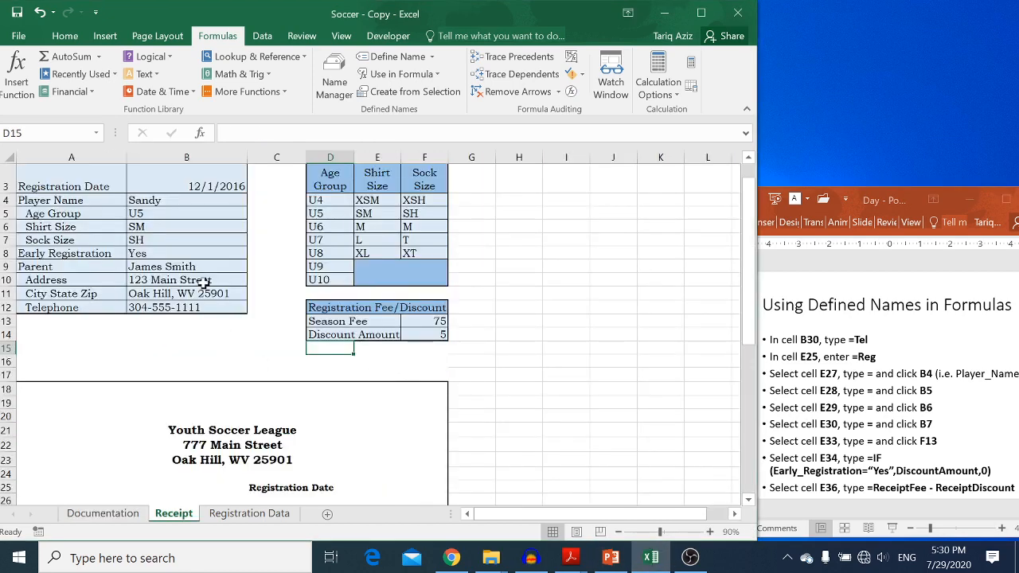
pyautogui.click(180, 344)
pyautogui.press('Down')
pyautogui.press('Down')
pyautogui.press('Down')
pyautogui.press('Down')
pyautogui.press('Down')
pyautogui.press('Down')
pyautogui.press('Down')
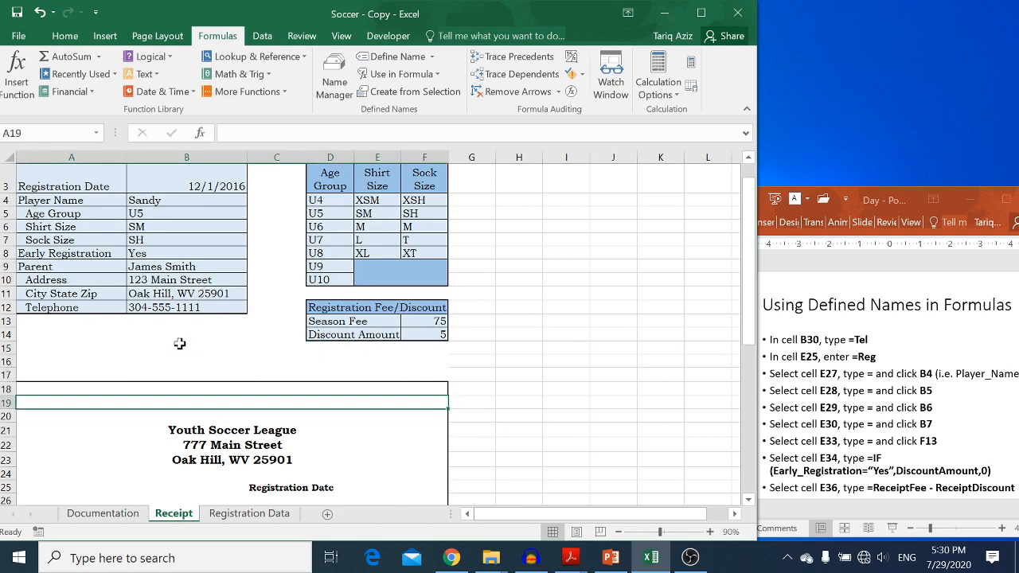
pyautogui.press('Down')
pyautogui.press('Down')
pyautogui.press('Down')
pyautogui.press('Down')
pyautogui.press('Down')
pyautogui.press('Down')
pyautogui.press('Down')
pyautogui.press('Down')
pyautogui.press('Down')
pyautogui.press('Down')
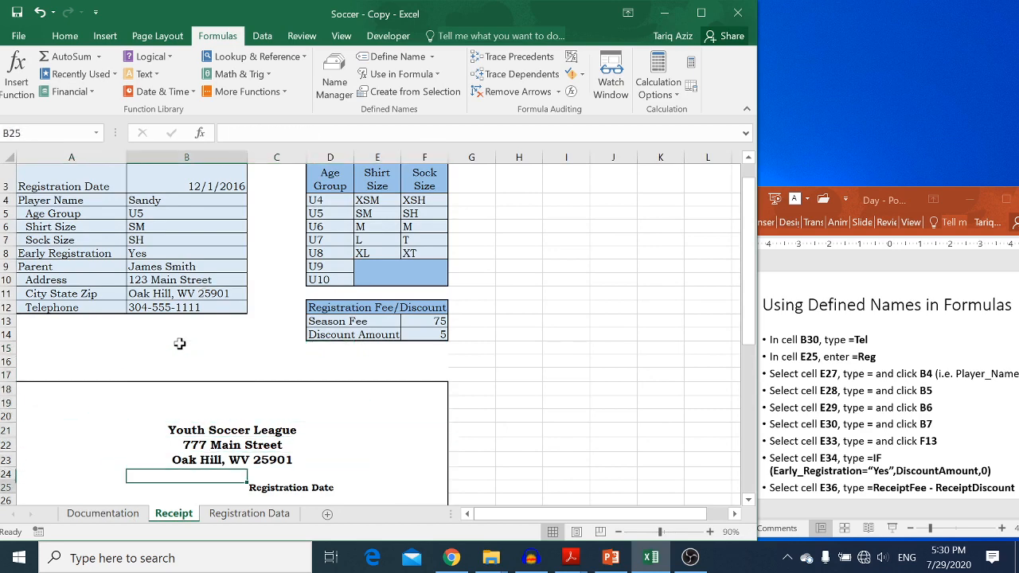
pyautogui.press('Up')
pyautogui.press('Up')
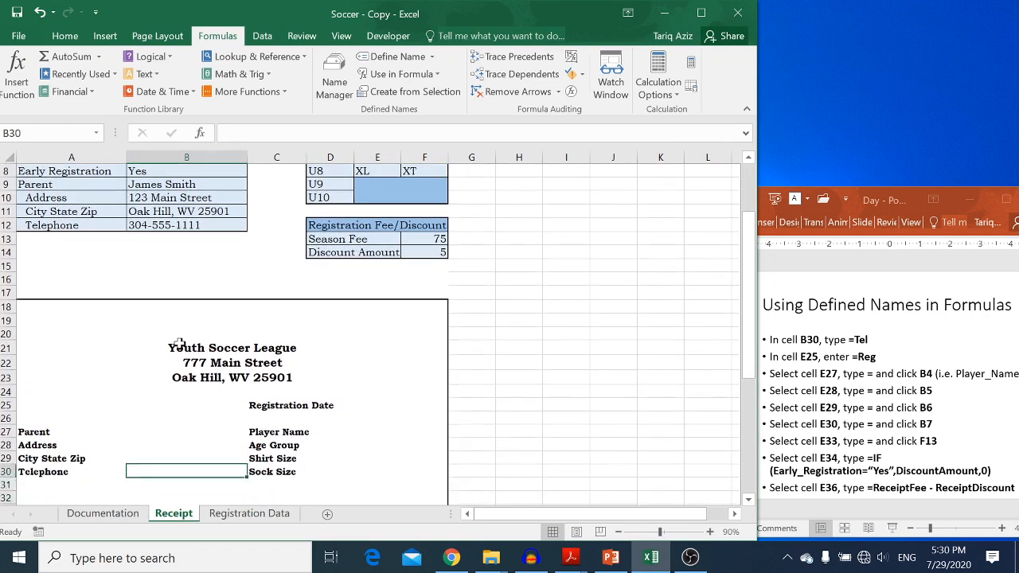
pyautogui.write('=te')
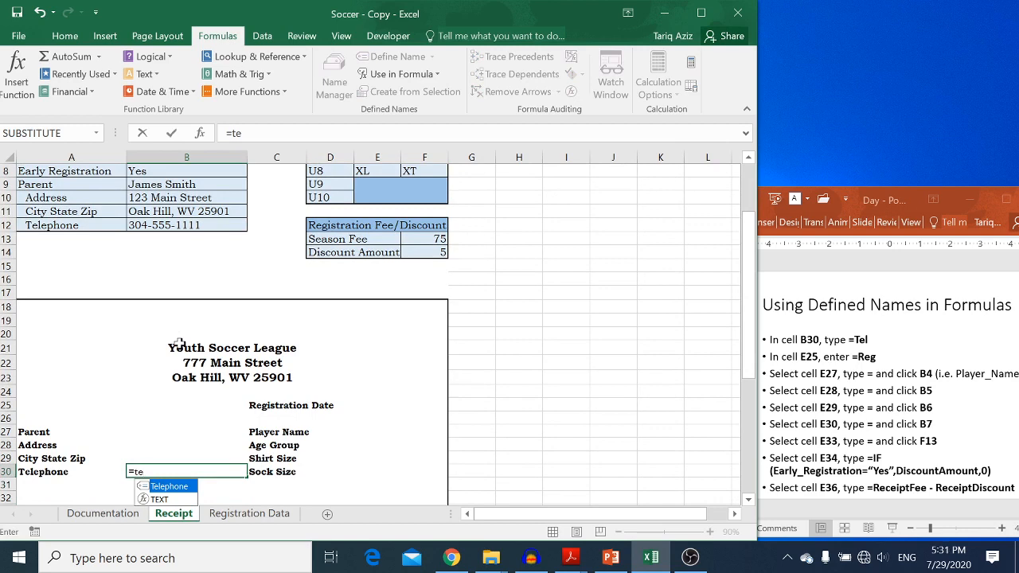
pyautogui.press('Tab')
pyautogui.press('Return')
pyautogui.press('Up')
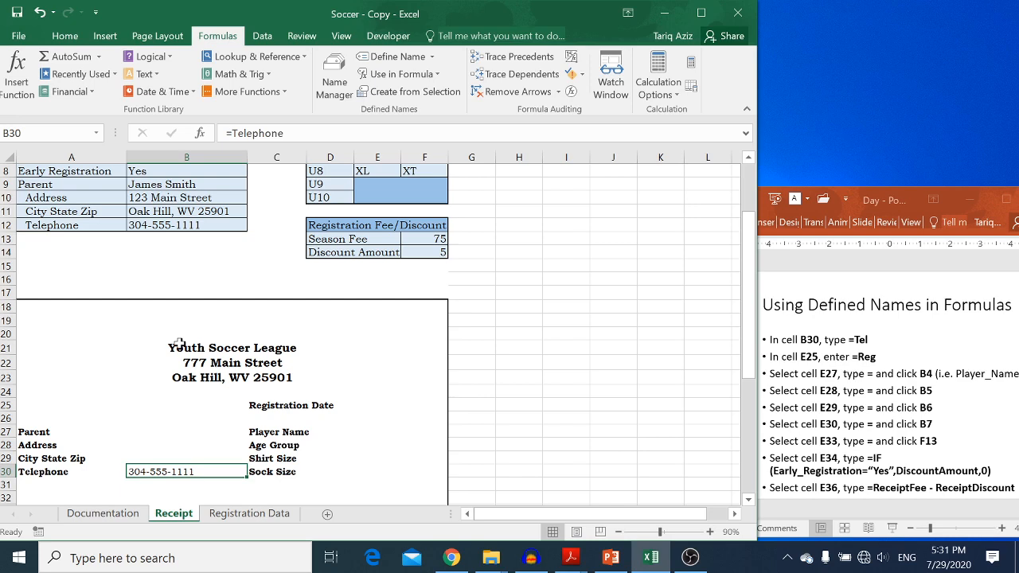
# - Enter the formula =Registration_Date in cell E25 and format the cell as a date in the d-mmm-yy style
pyautogui.press('Up')
pyautogui.press('Up')
pyautogui.press('Up')
pyautogui.press('Up')
pyautogui.press('Up')
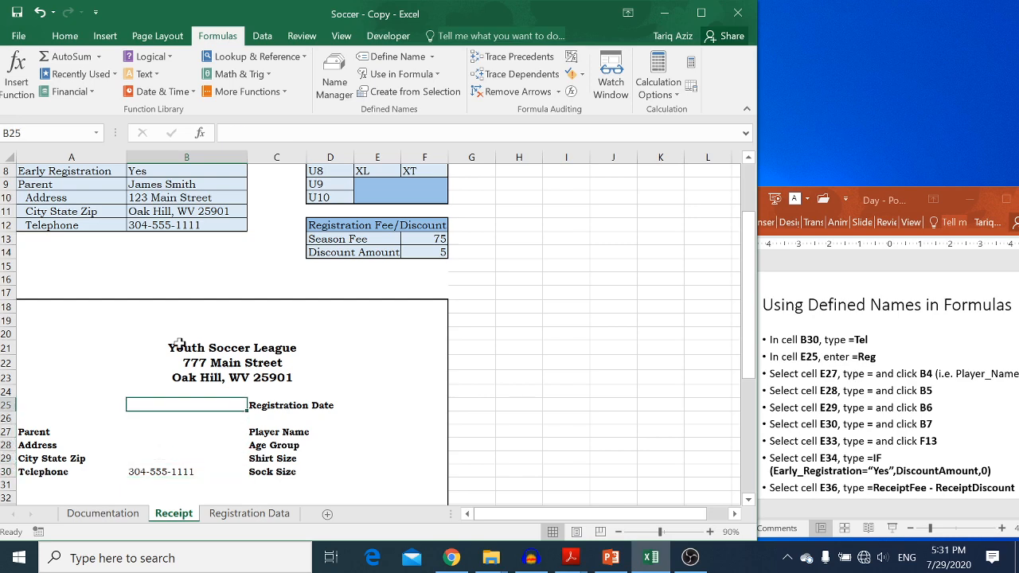
pyautogui.press('Right')
pyautogui.press('Right')
pyautogui.press('Right')
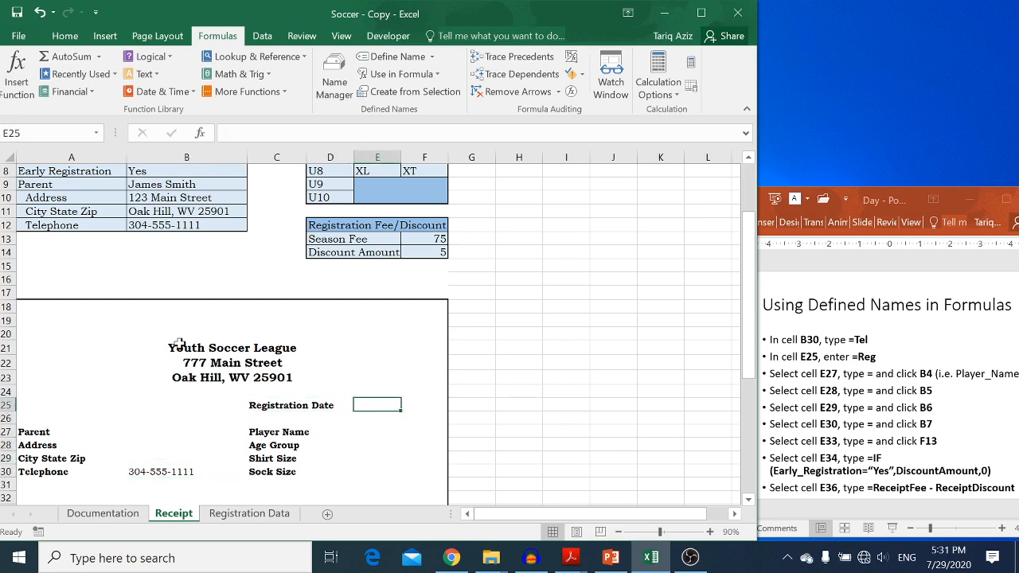
pyautogui.write('=reg')
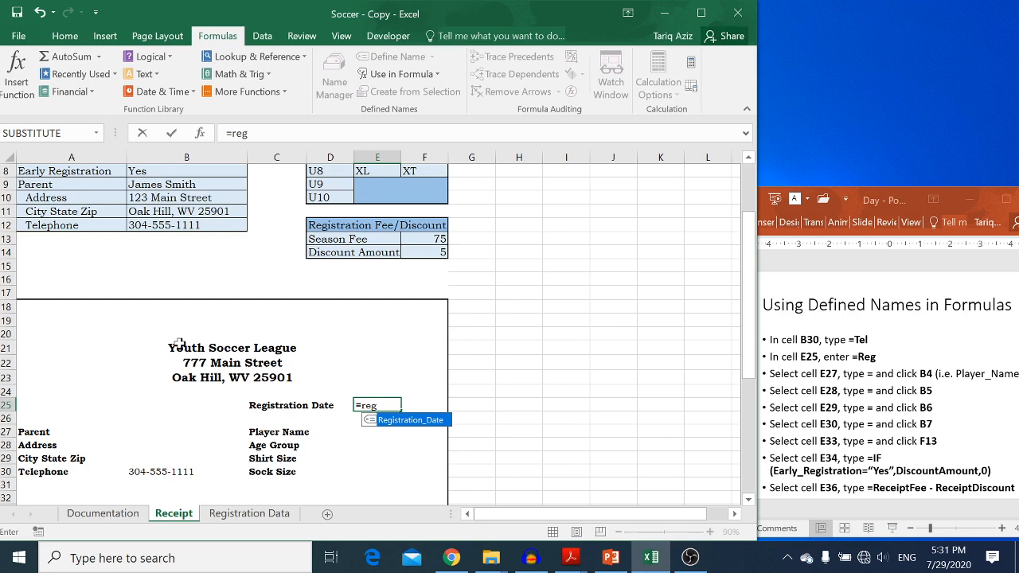
pyautogui.press('Tab')
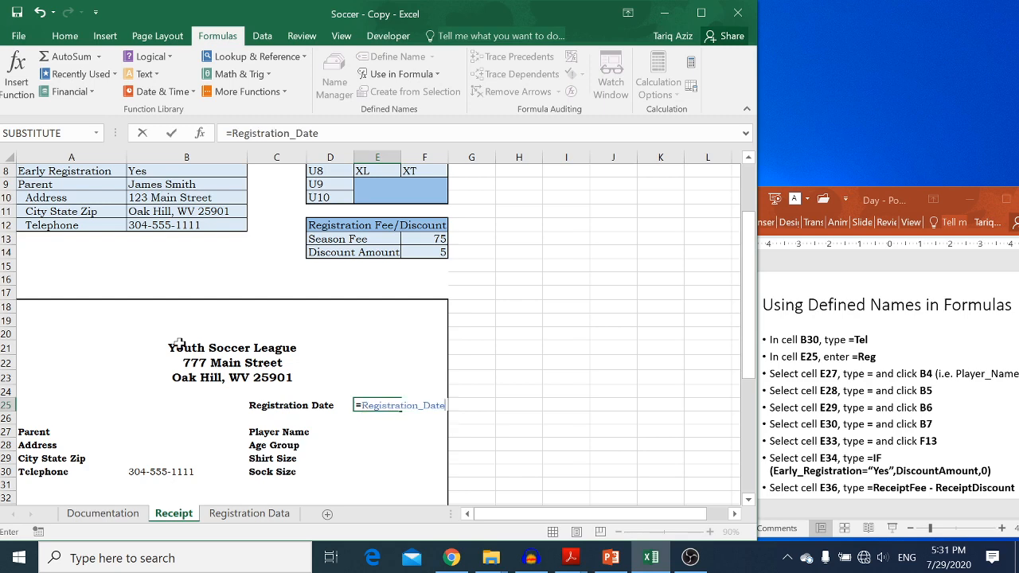
pyautogui.press('Return')
pyautogui.press('Up')
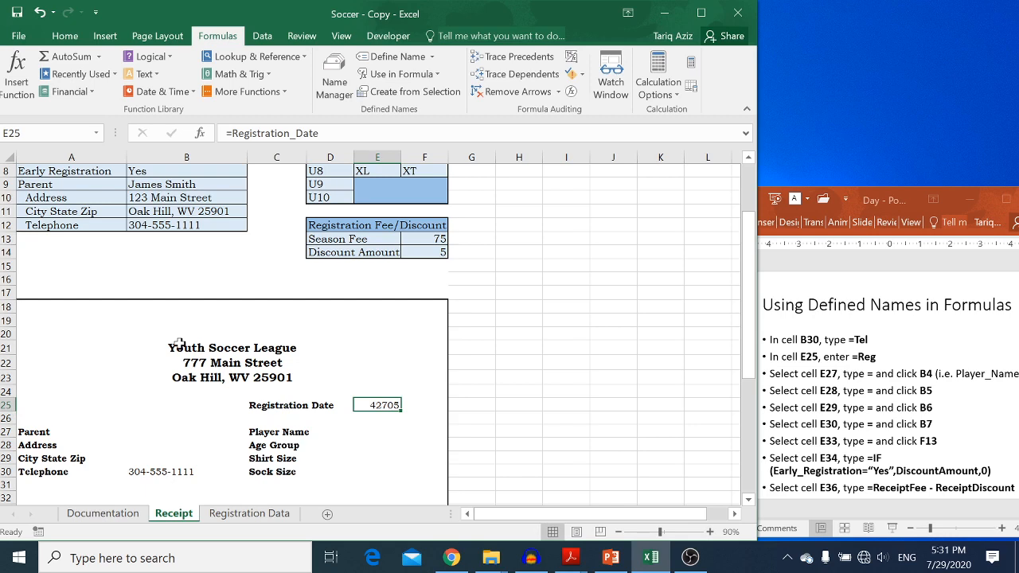
pyautogui.hotkey('ctrl', 'shift', '3')
# - Enter =Player_Name in cell E27 and =Age_Group in cell E28, referencing cells B4 and B5
pyautogui.press('Down')
pyautogui.press('Down')
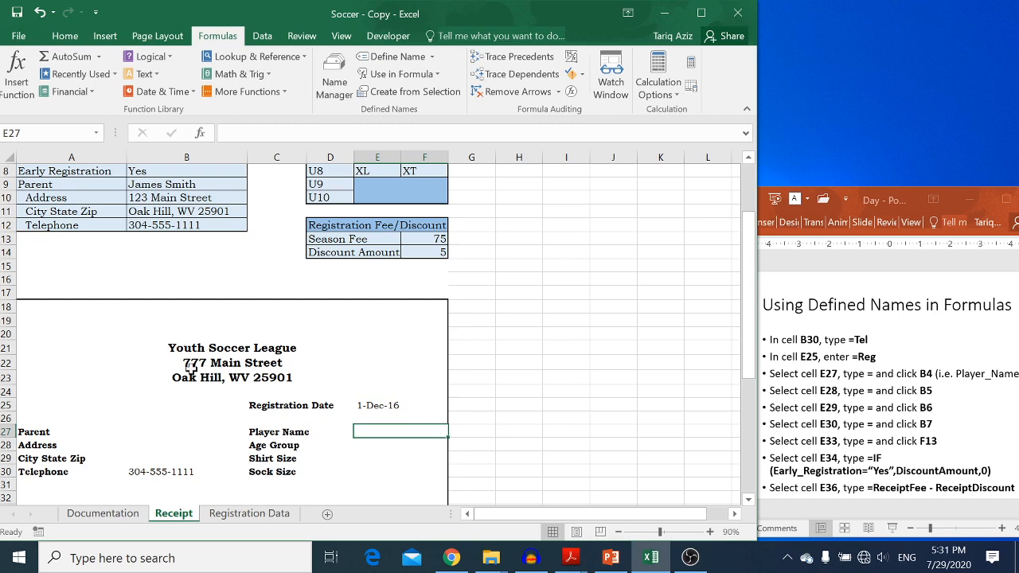
pyautogui.moveTo(749, 297); pyautogui.dragTo(747, 270)
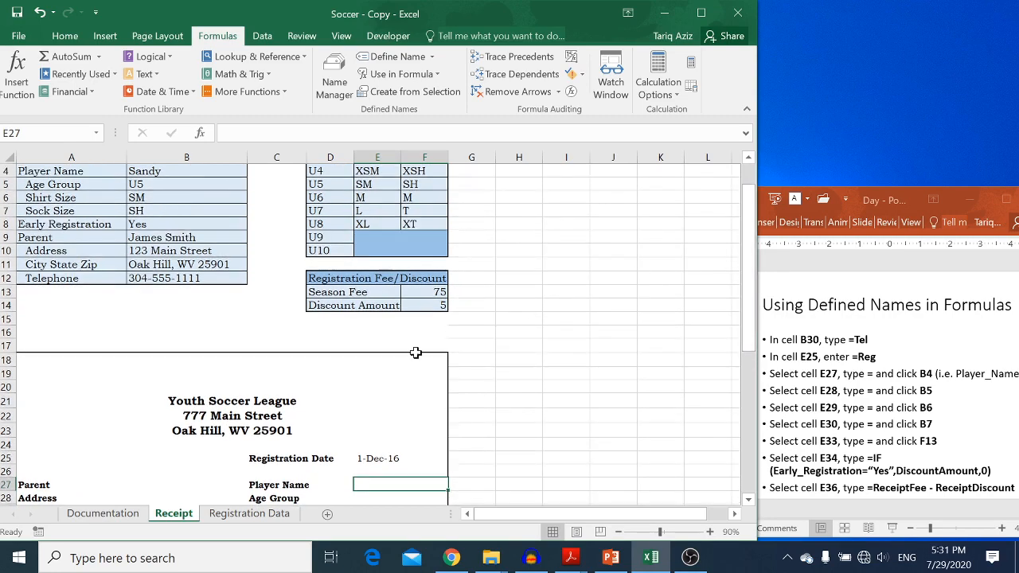
pyautogui.write('=')
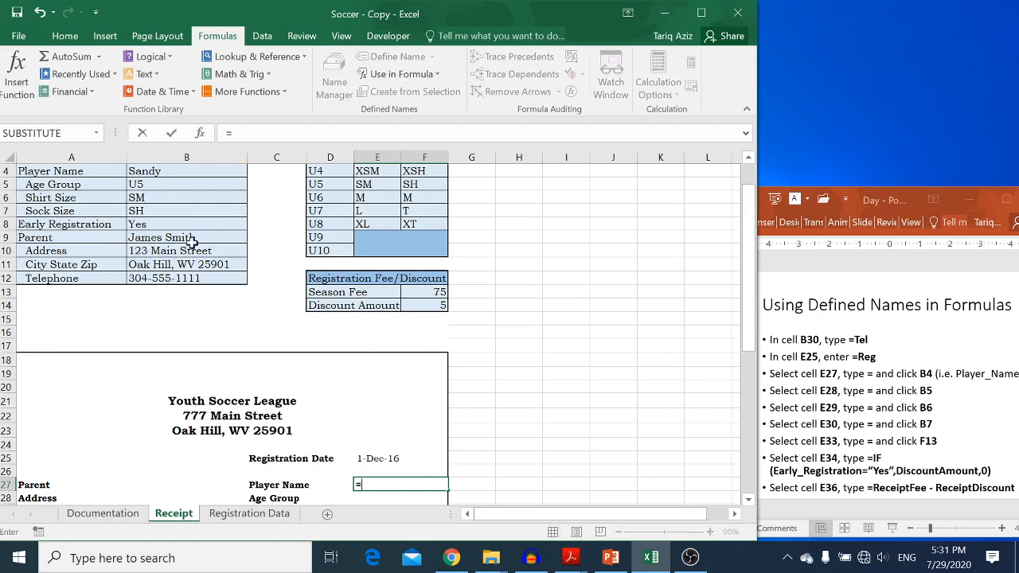
pyautogui.click(162, 170)
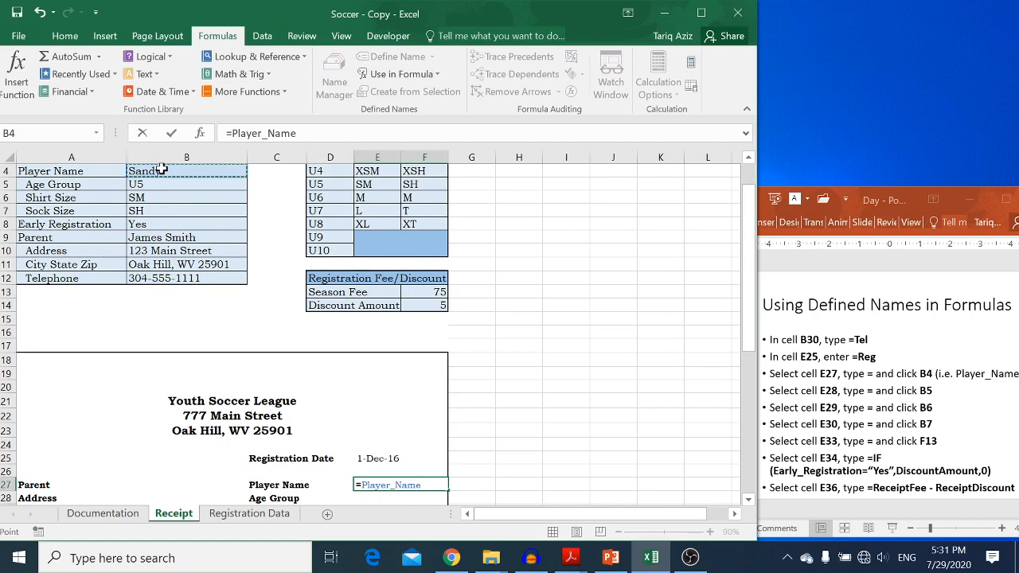
pyautogui.press('Return')
pyautogui.write('=')
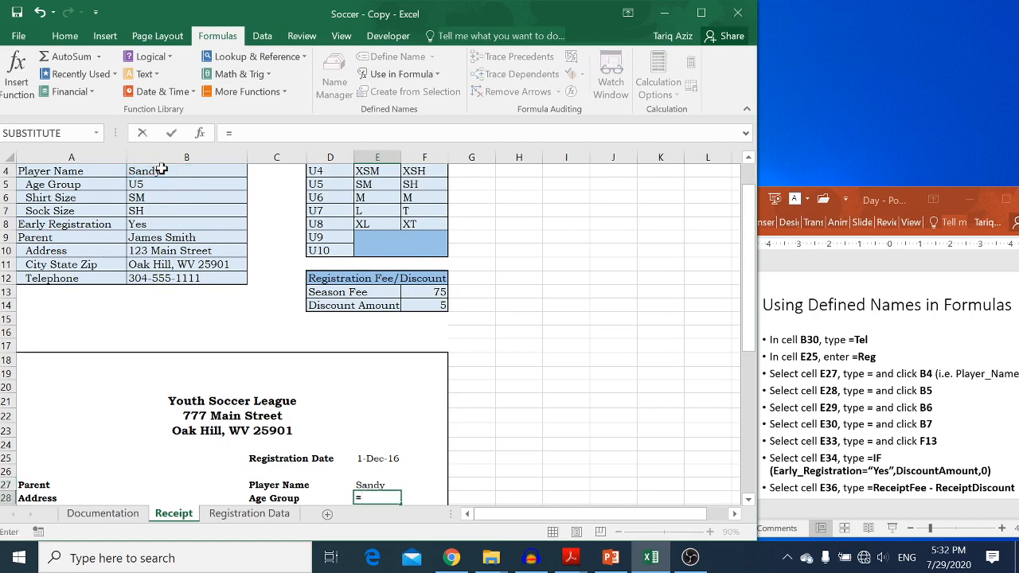
pyautogui.click(156, 183)
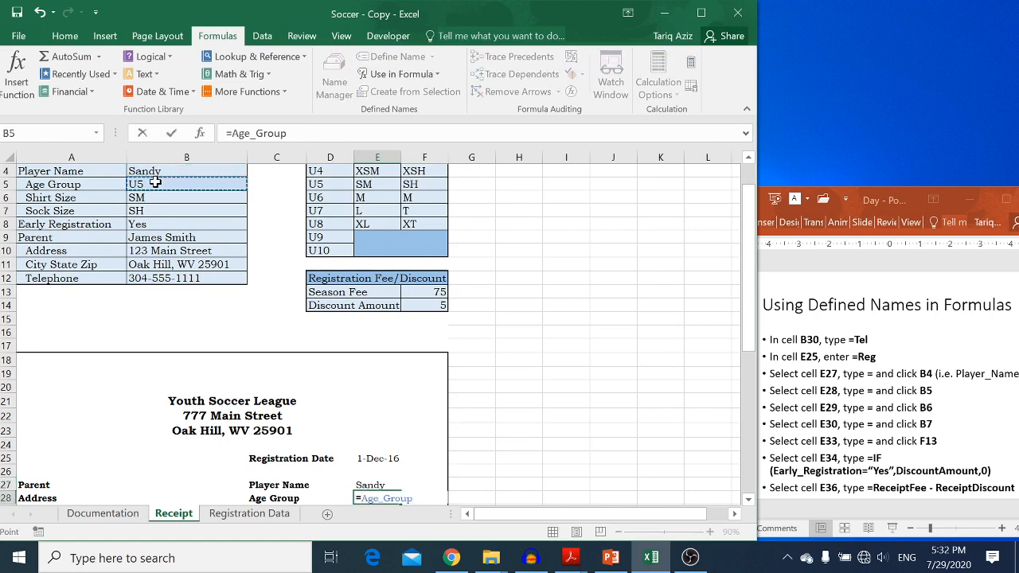
pyautogui.press('Return')
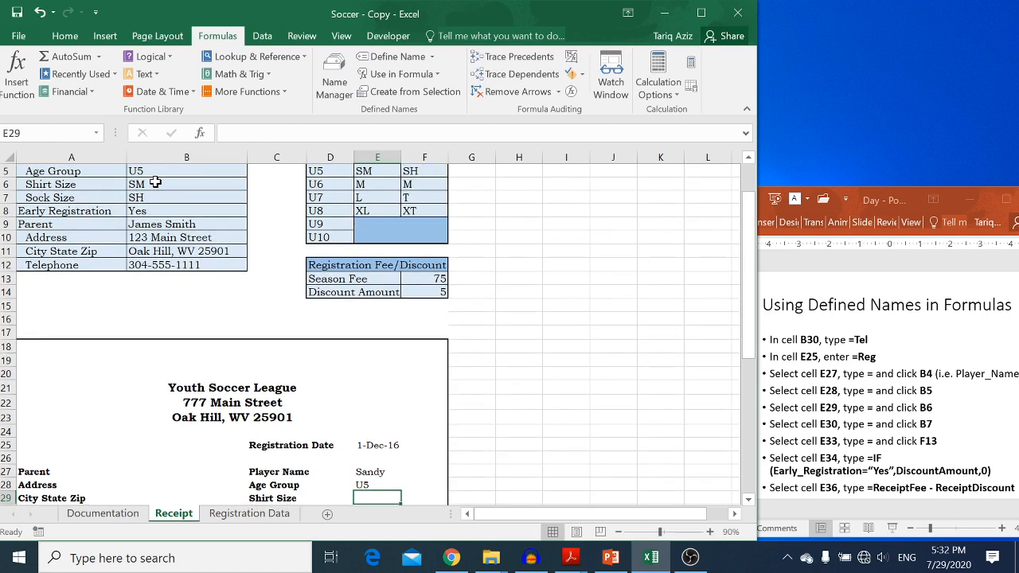
# - Enter =Shirt_Size in cell E29 and =Sock_Size in cell E30, referencing cells B6 and B7
pyautogui.write('=')
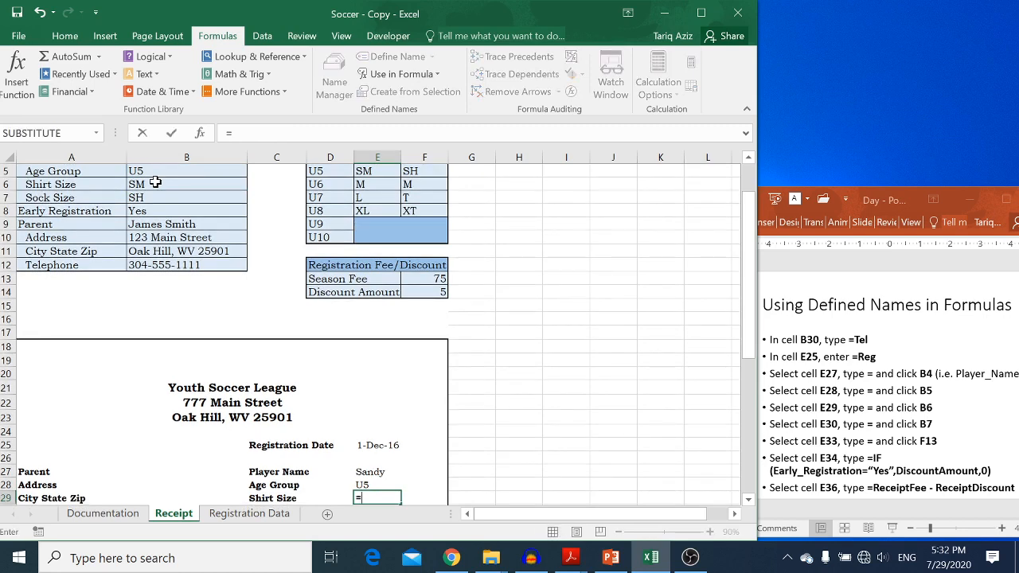
pyautogui.click(155, 183)
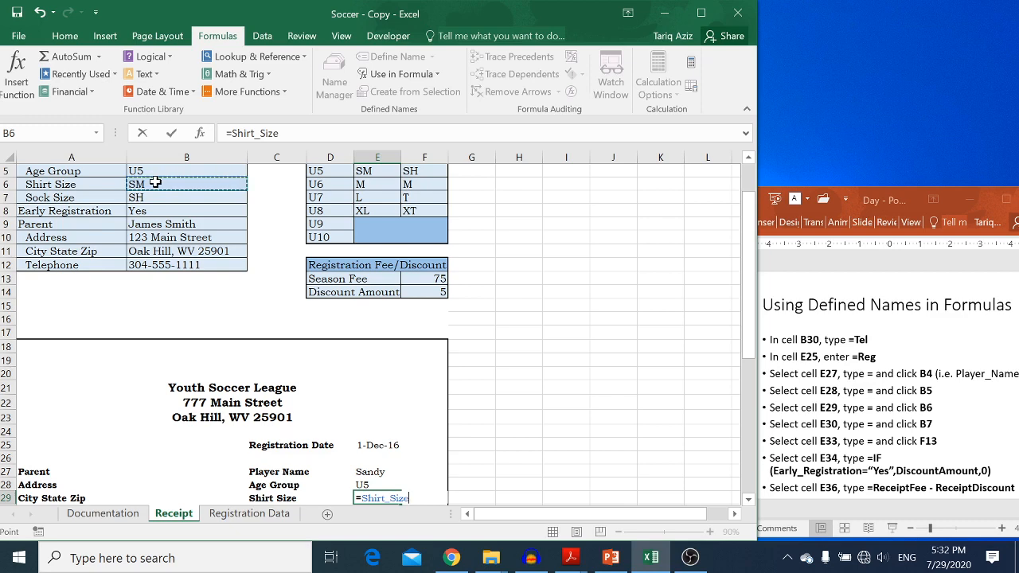
pyautogui.press('Return')
pyautogui.write('=')
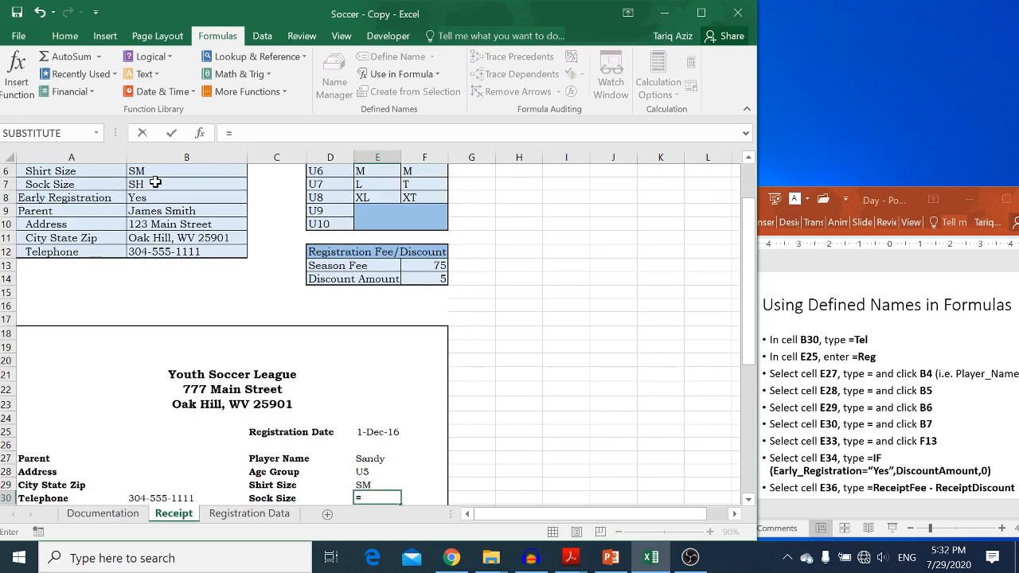
pyautogui.click(155, 183)
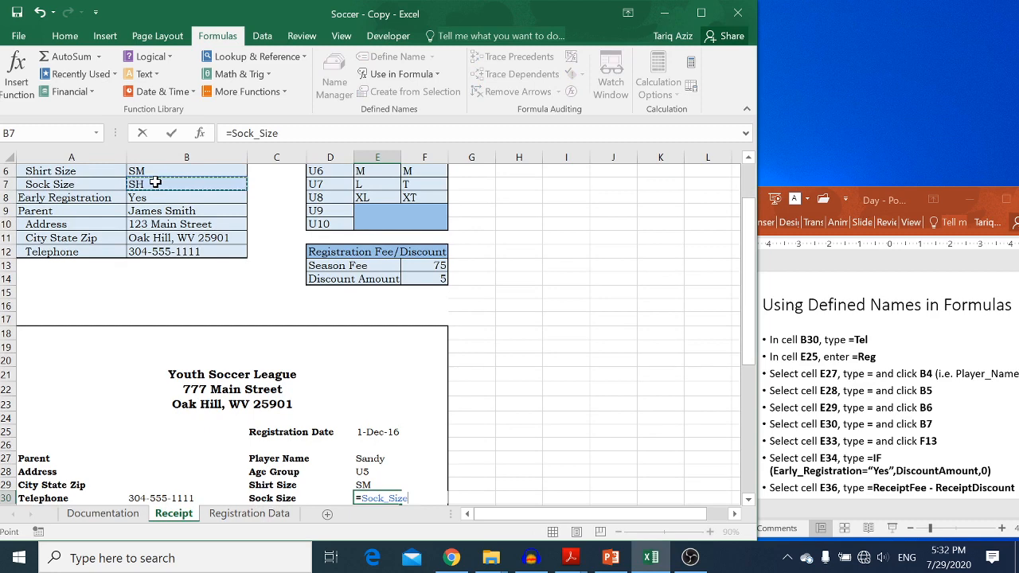
pyautogui.press('Return')
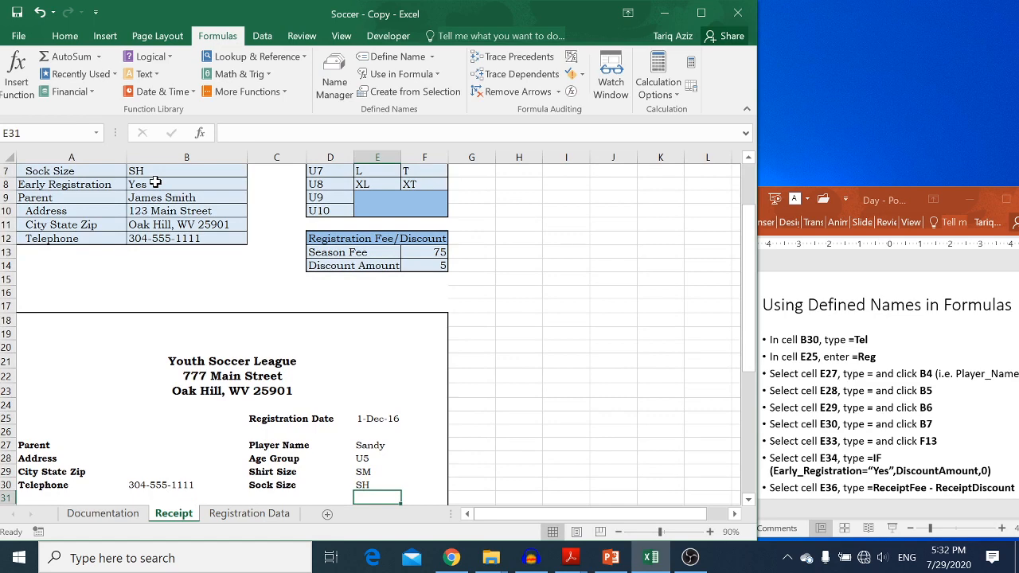
# - Enter the formula =SessionFee in the receipt's Season Fee cell E33, referencing cell F13
pyautogui.press('Down')
pyautogui.press('Down')
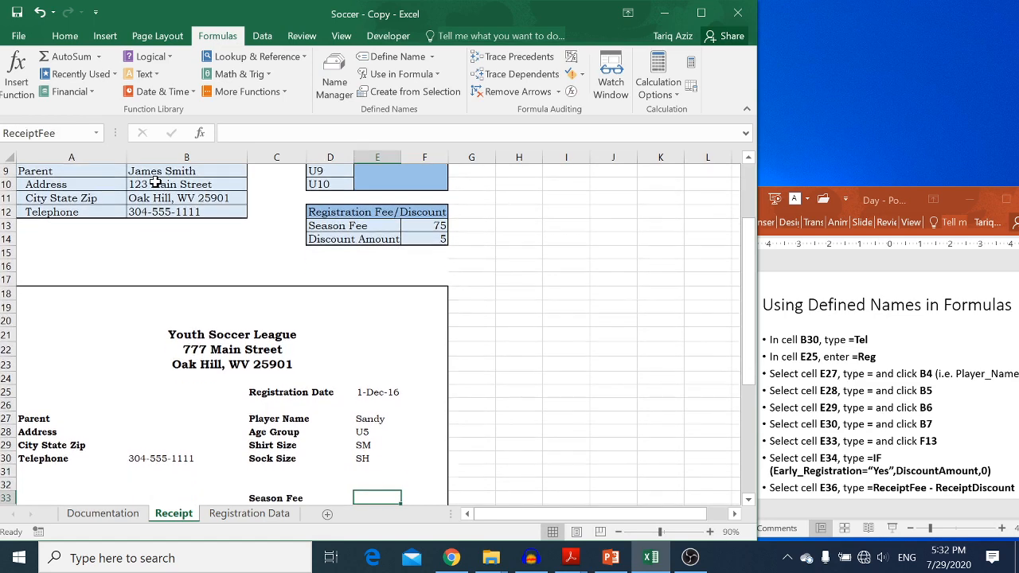
pyautogui.write('=')
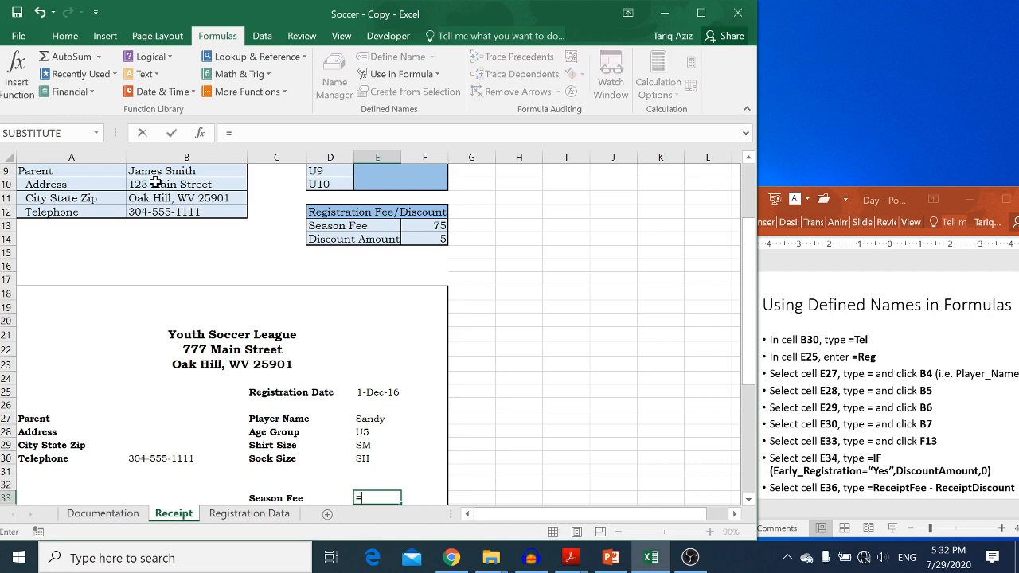
pyautogui.click(421, 227)
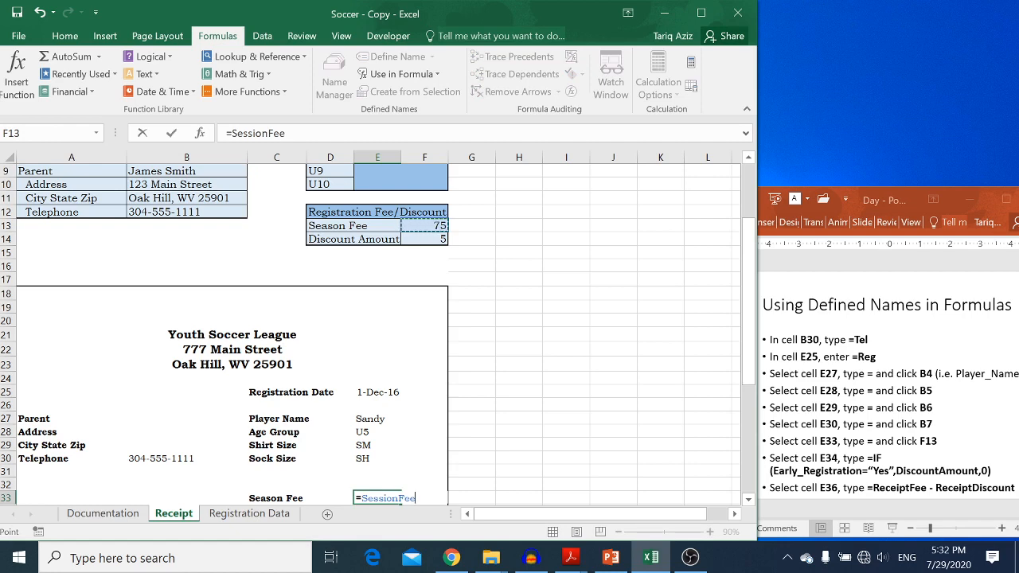
pyautogui.press('Return')
# - Enter =IF(Early_Registration="Yes",DiscountAmount,0) in the receipt's Discount Amount cell E34
pyautogui.write('=')
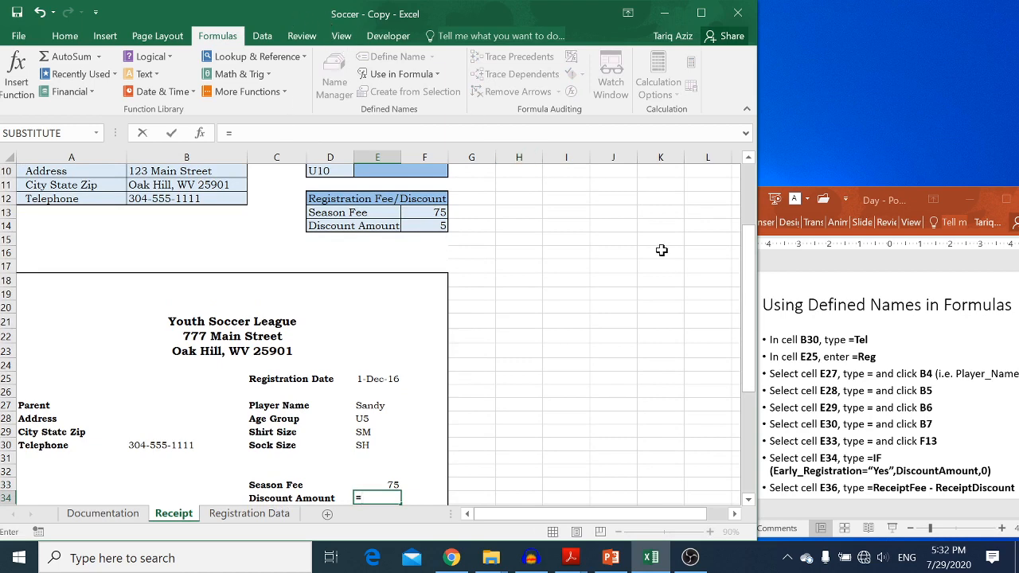
pyautogui.moveTo(748, 275); pyautogui.dragTo(747, 256)
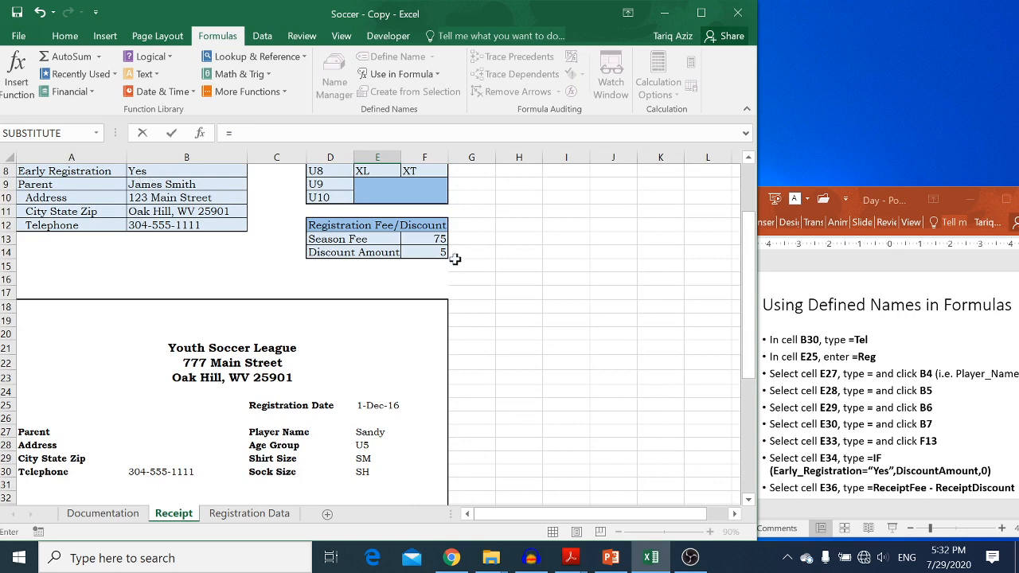
pyautogui.moveTo(750, 347); pyautogui.dragTo(749, 377)
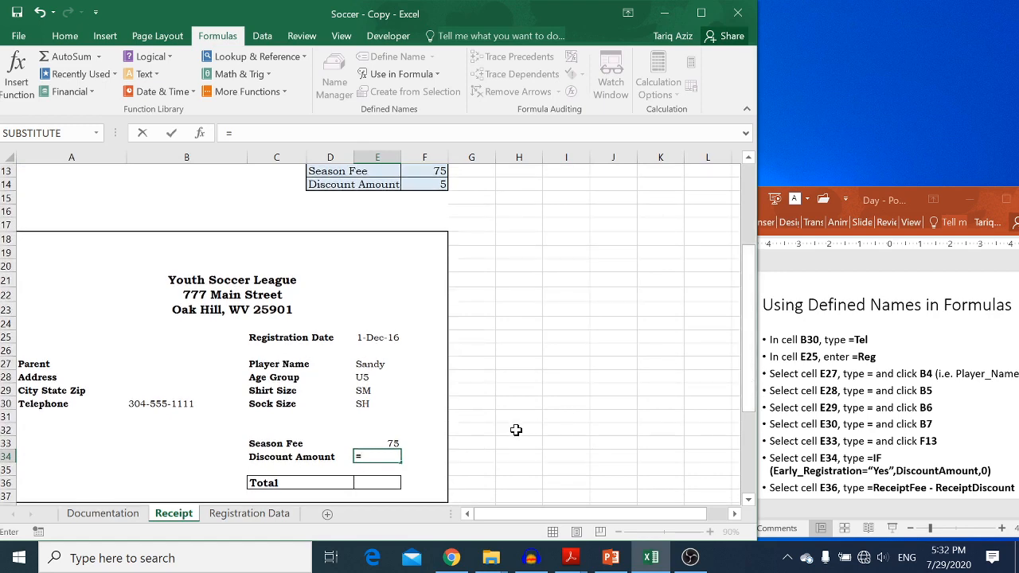
pyautogui.write('IF(')
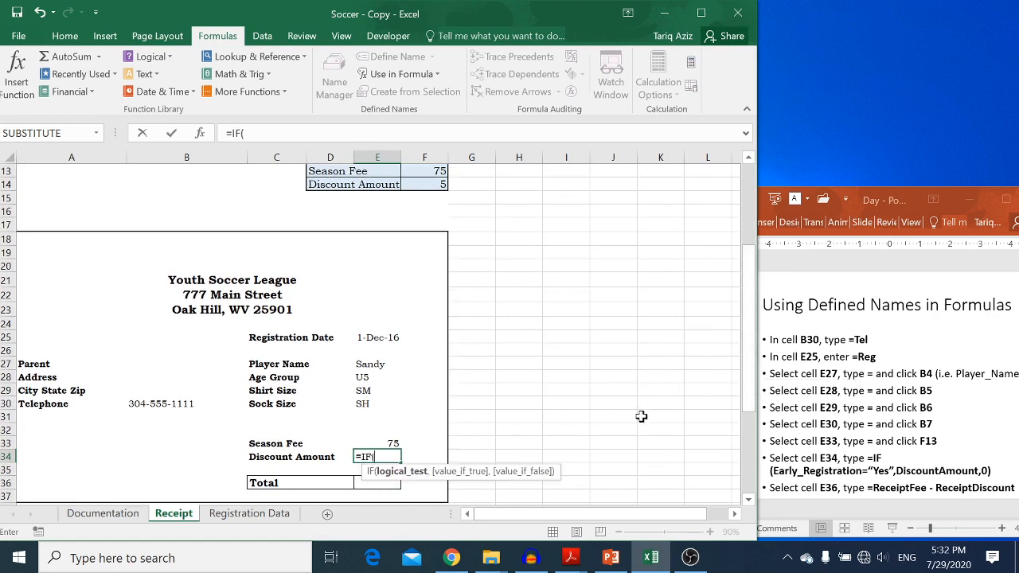
pyautogui.write('ea')
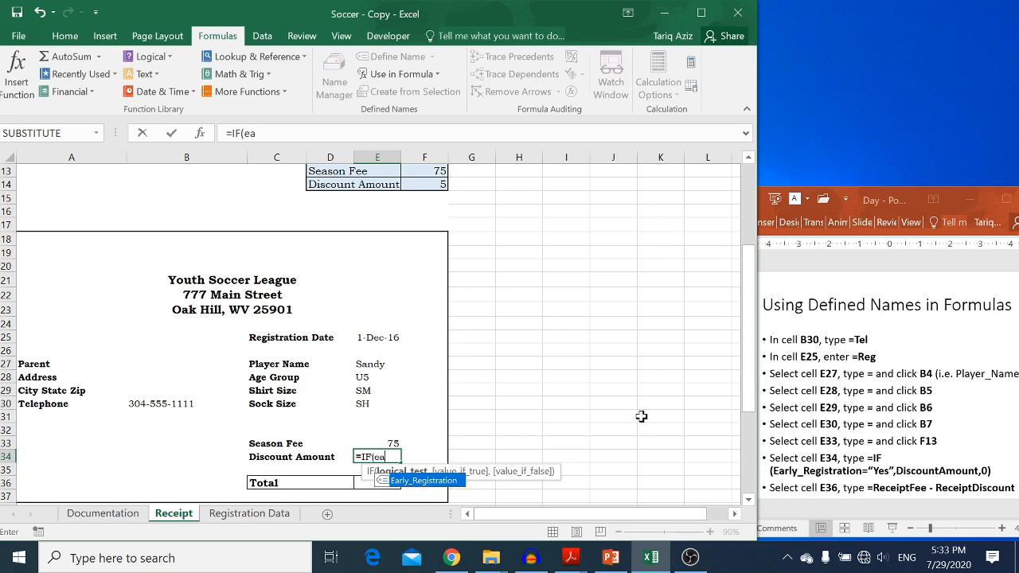
pyautogui.press('Tab')
pyautogui.write('="Yes')
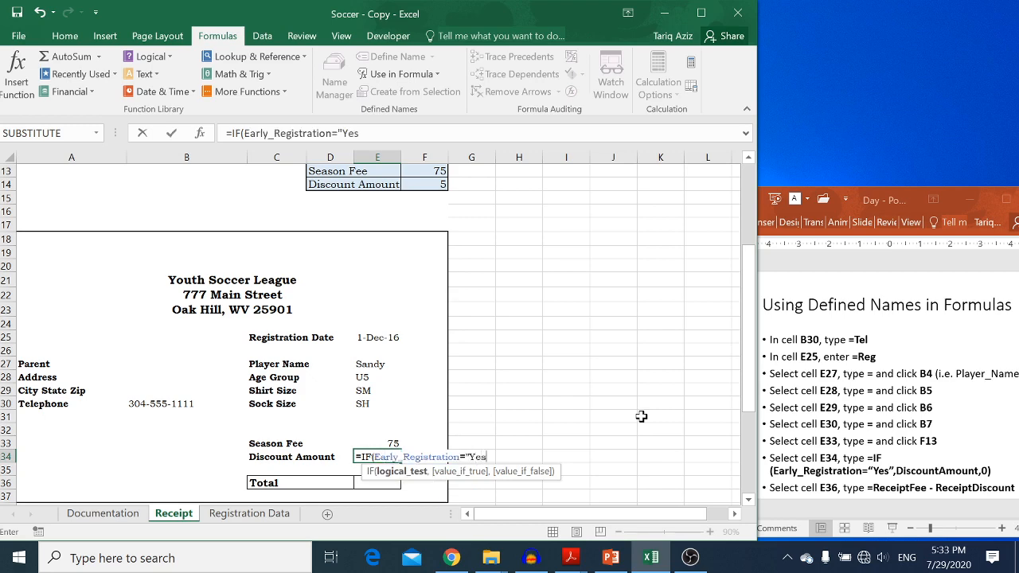
pyautogui.write('",')
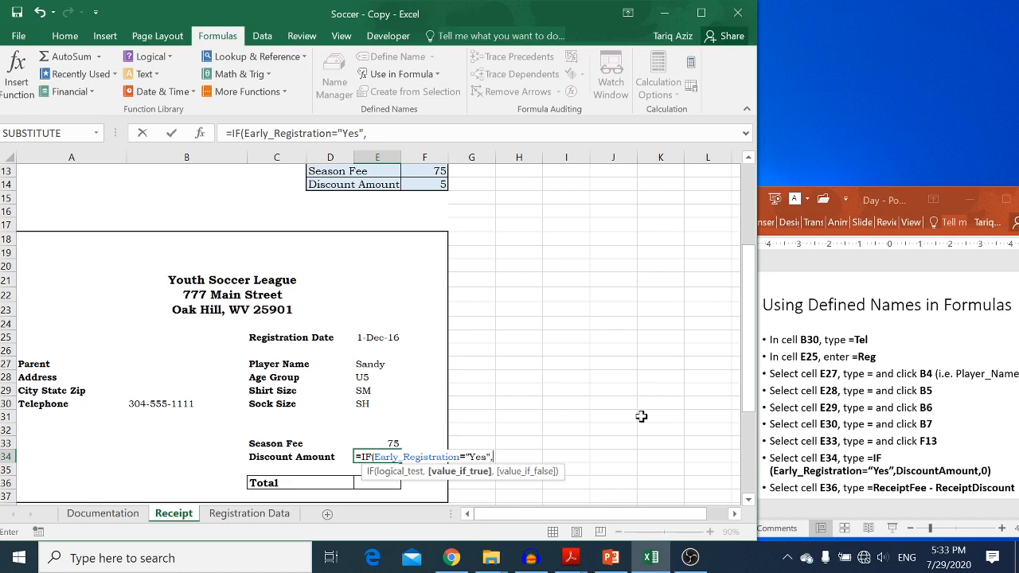
pyautogui.write('dis')
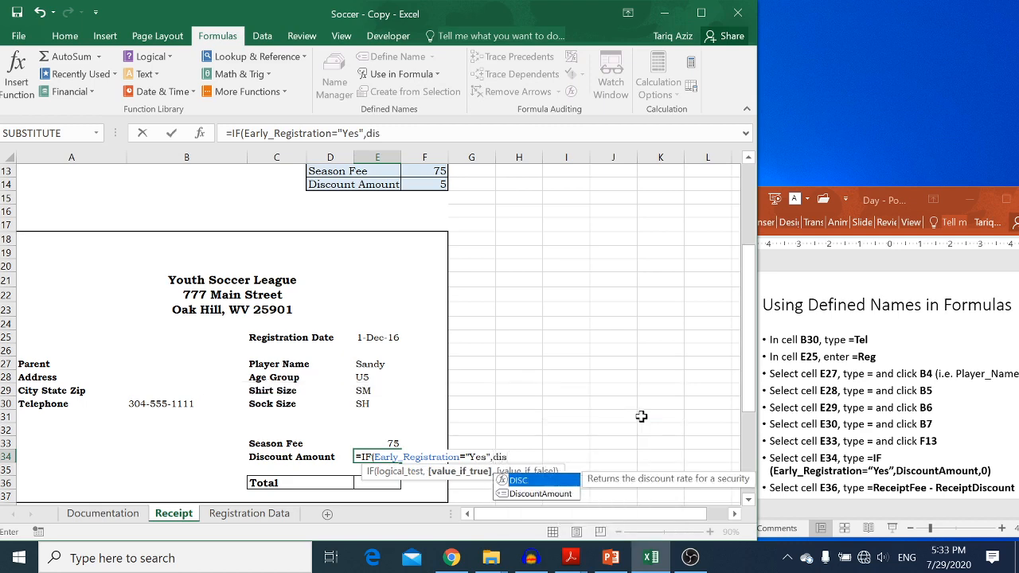
pyautogui.press('Down')
pyautogui.press('Tab')
pyautogui.write(',')
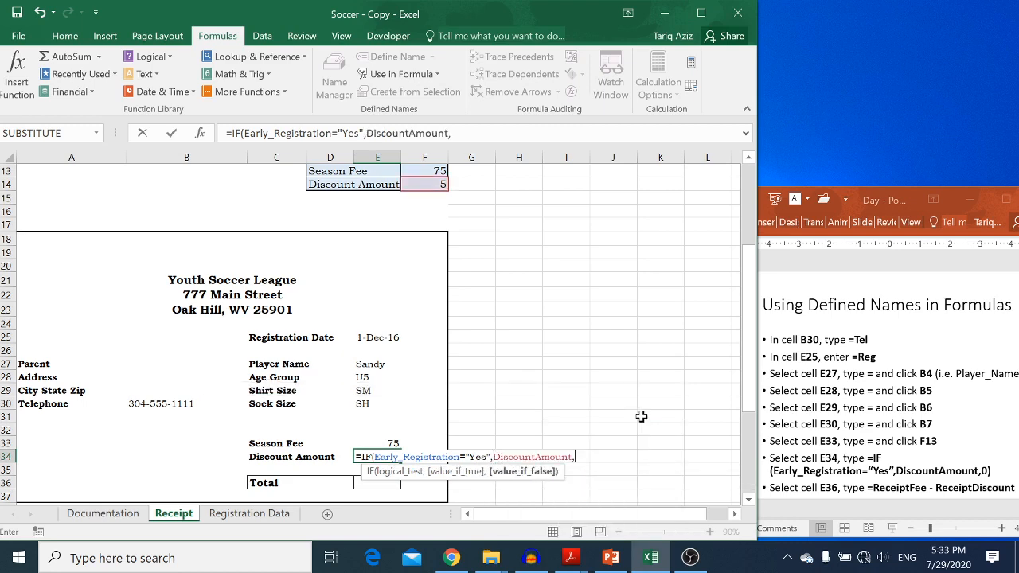
pyautogui.write('0)')
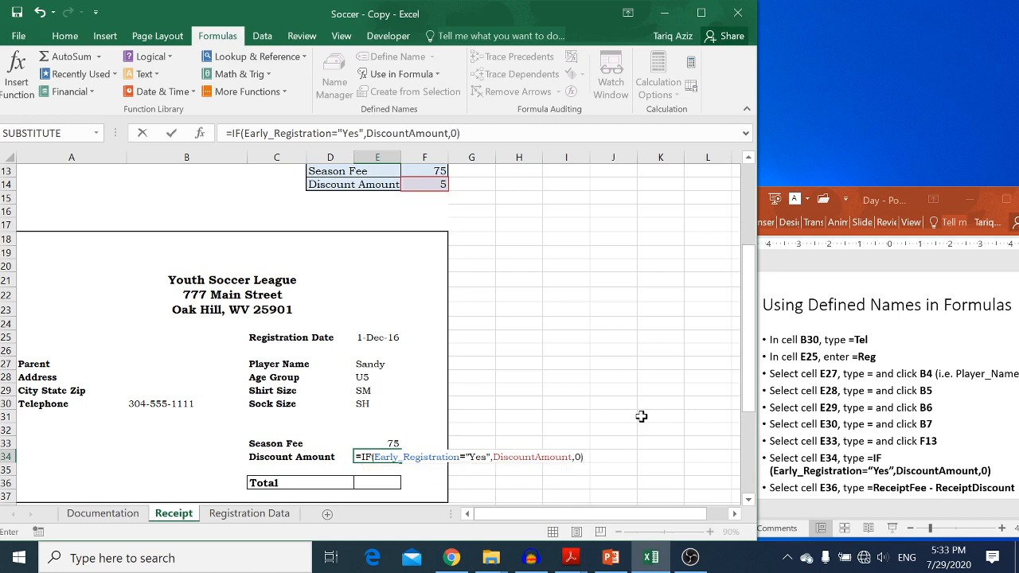
pyautogui.press('Return')
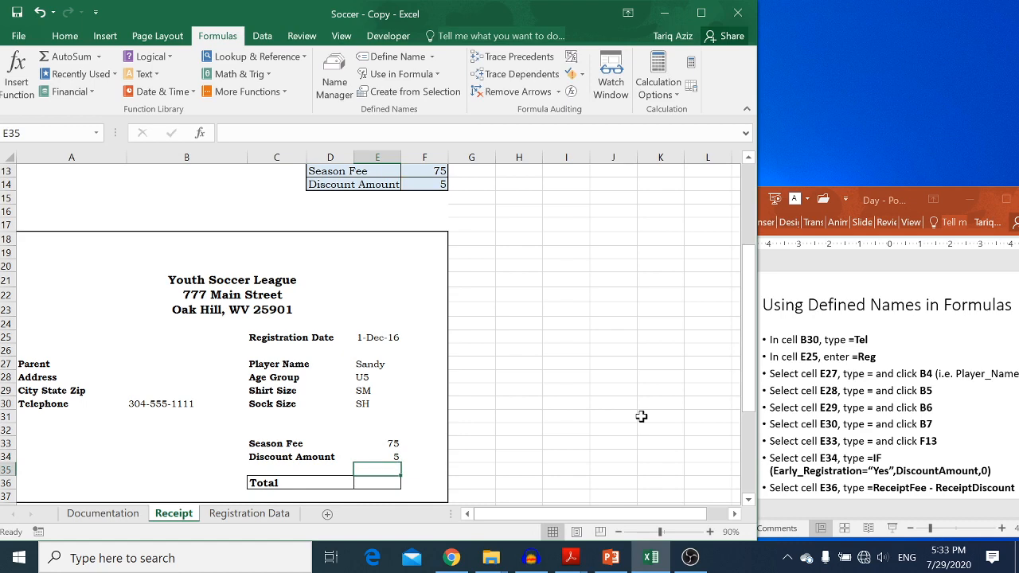
pyautogui.press('Up')
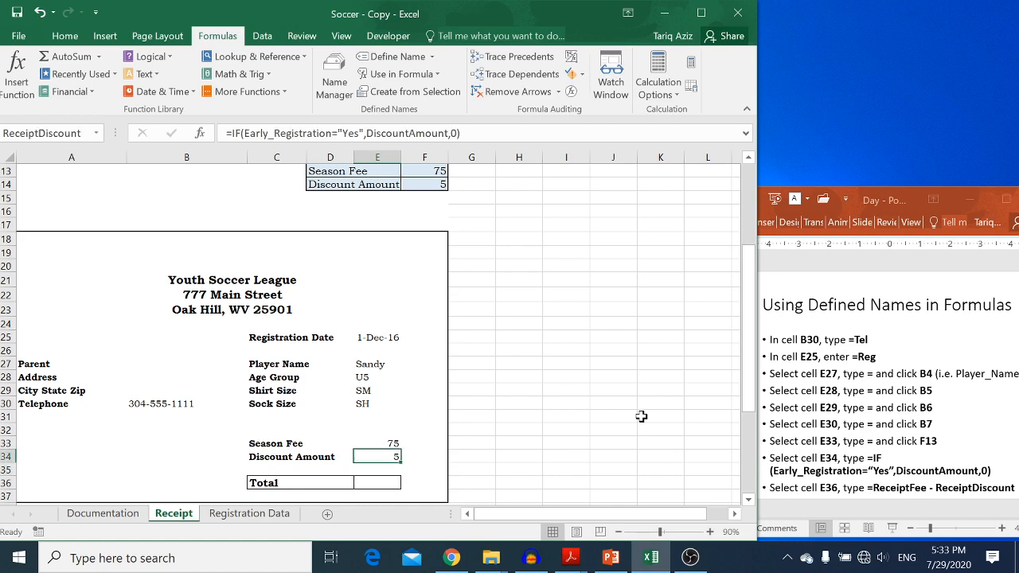
# - Change the Early Registration value in cell B8 to No to test the discount formula
pyautogui.press('pageup')
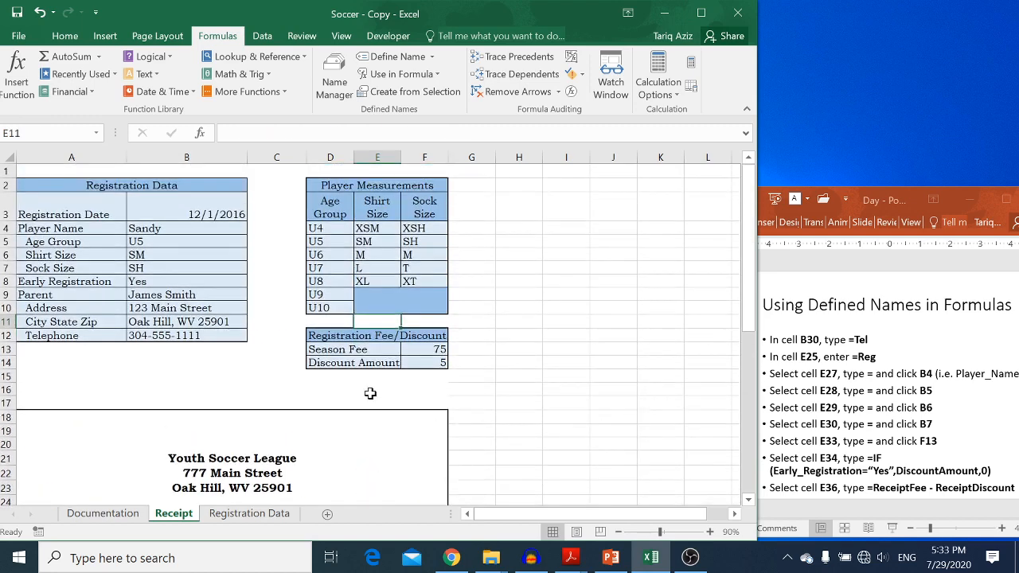
pyautogui.click(180, 281)
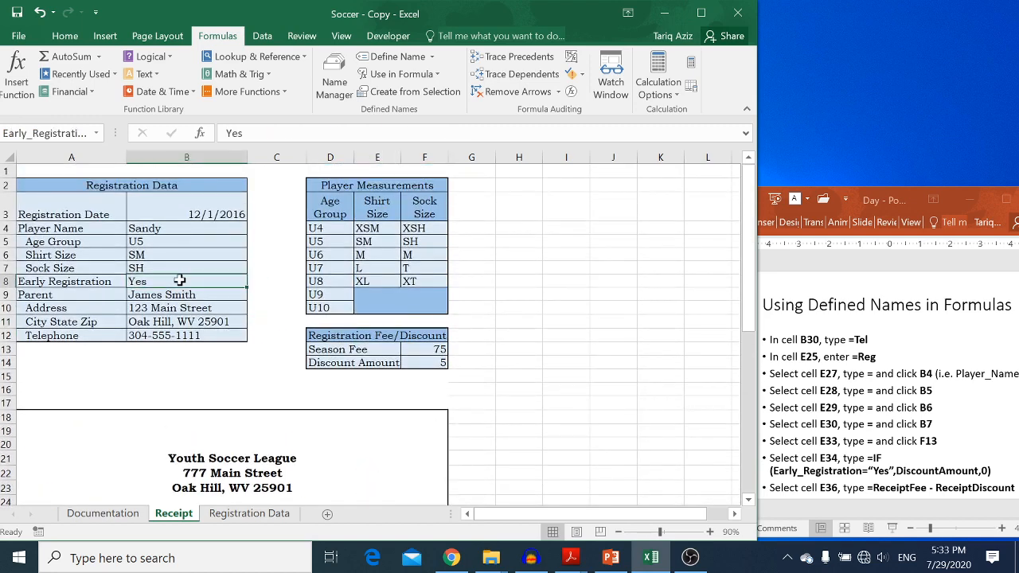
pyautogui.write('No')
pyautogui.press('Return')
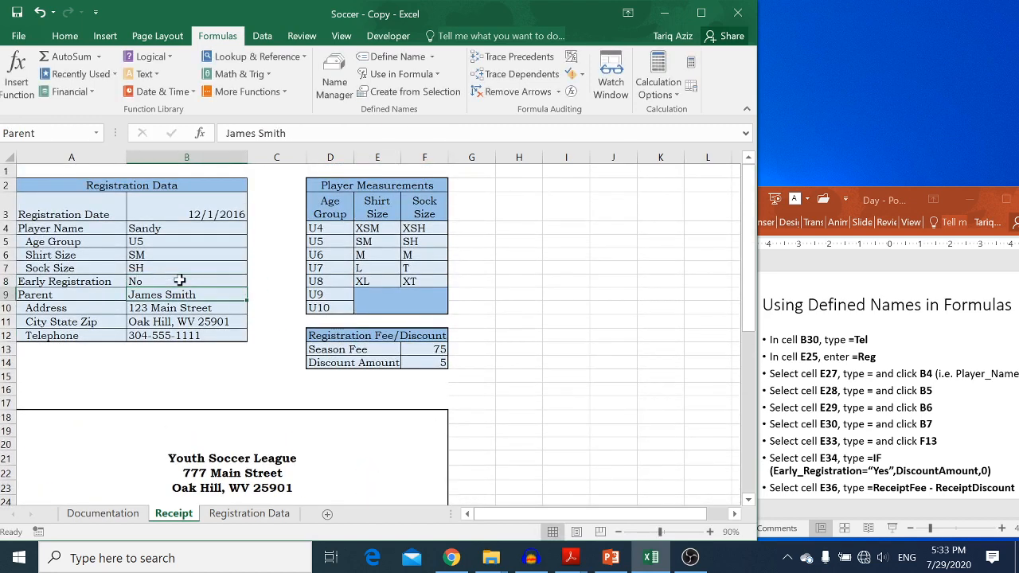
# - Check the receipt's Discount Amount formula in cell E34 and set Early Registration in cell B8 to Yes to retest it
pyautogui.press('pagedown')
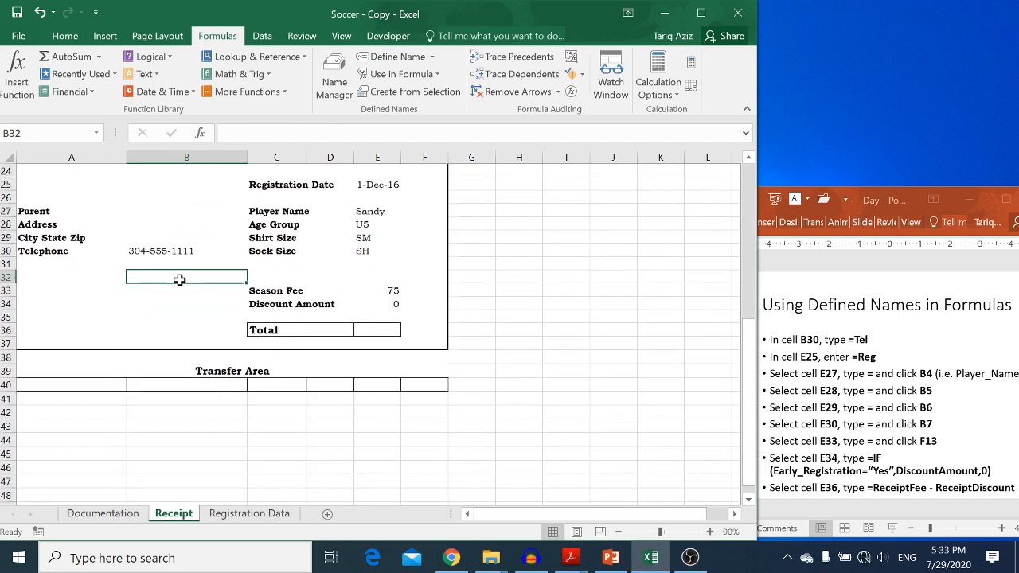
pyautogui.click(385, 303)
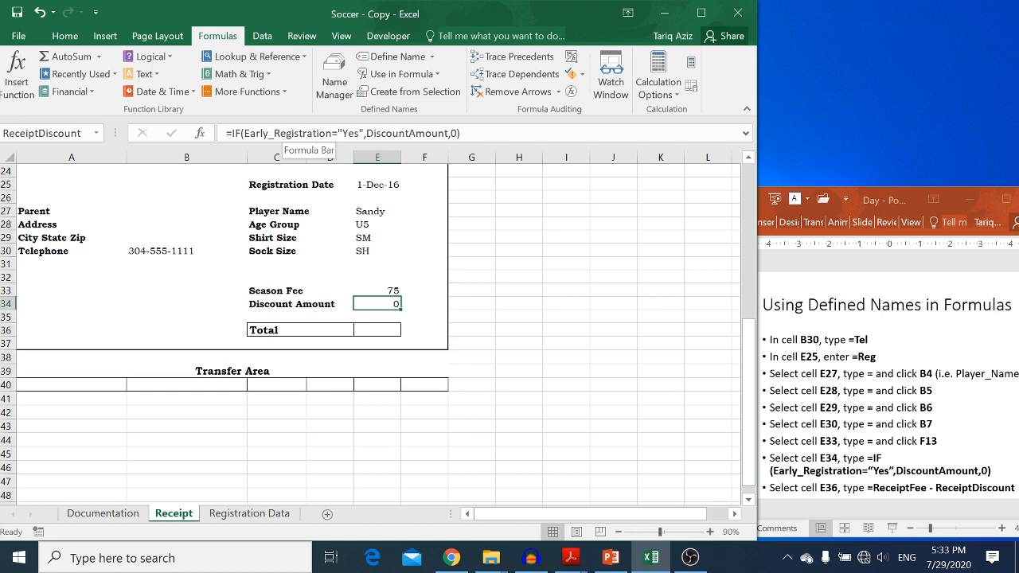
pyautogui.press('pageup')
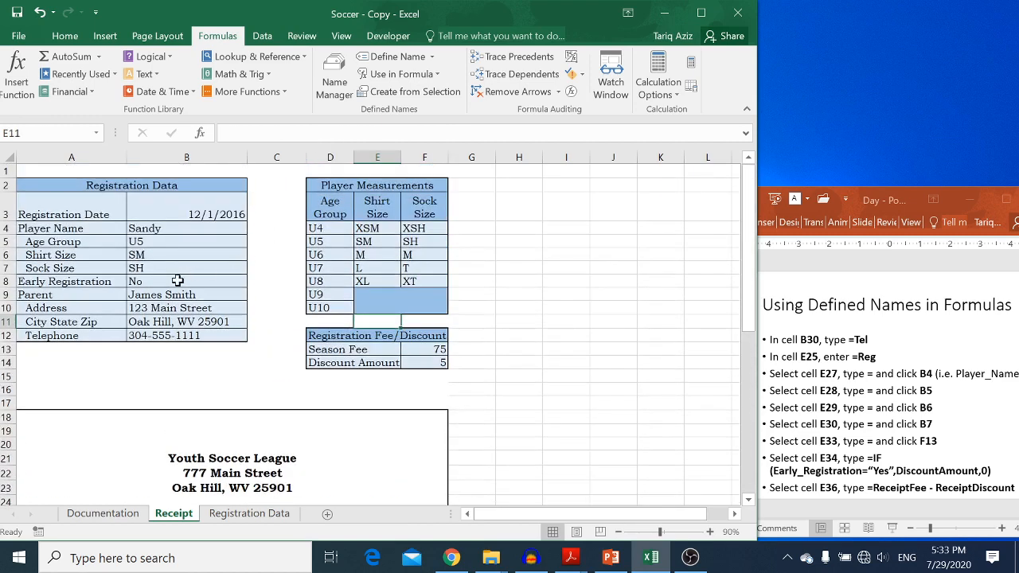
pyautogui.click(185, 277)
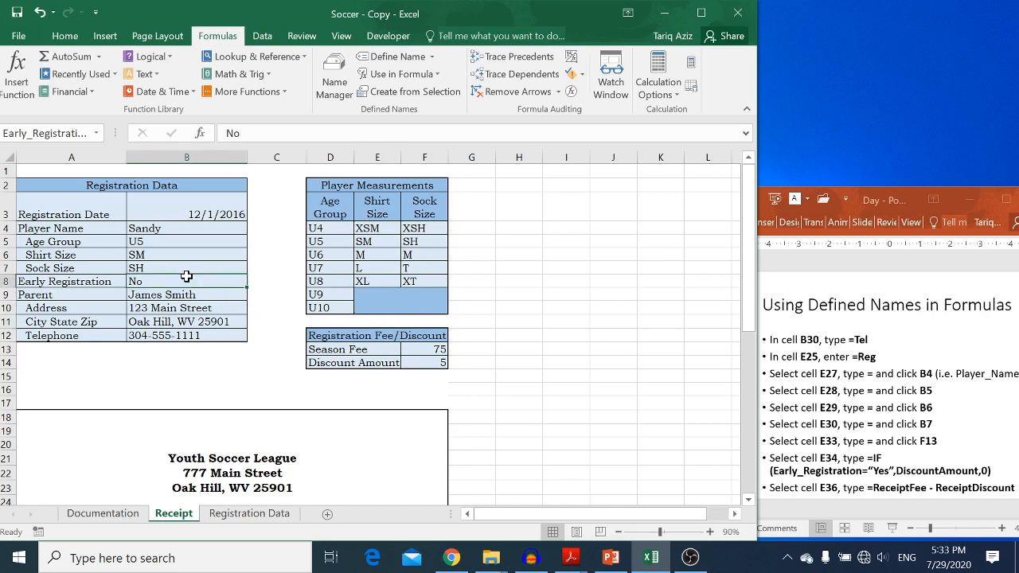
pyautogui.write('Yes')
pyautogui.press('Return')
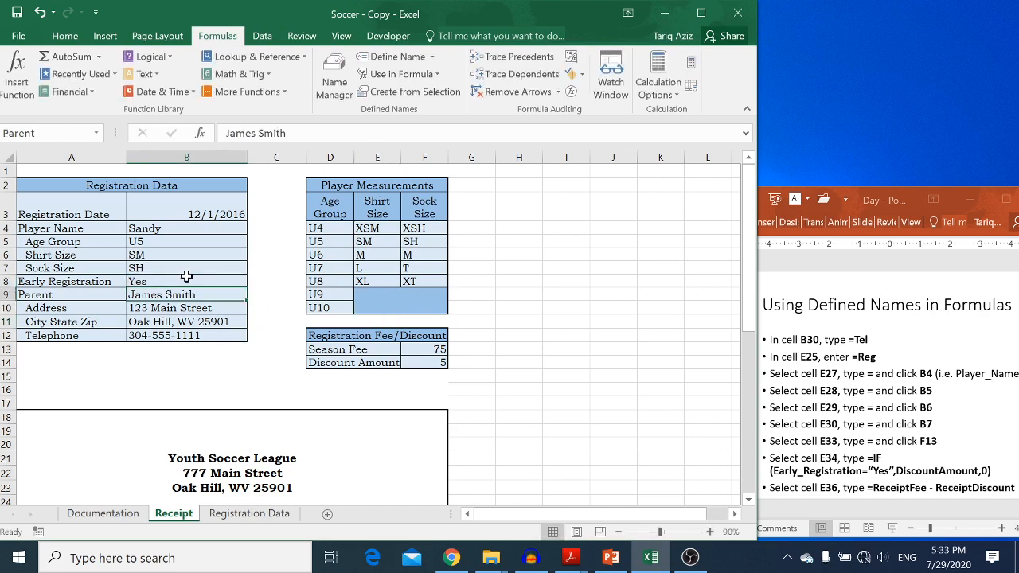
pyautogui.press('pagedown')
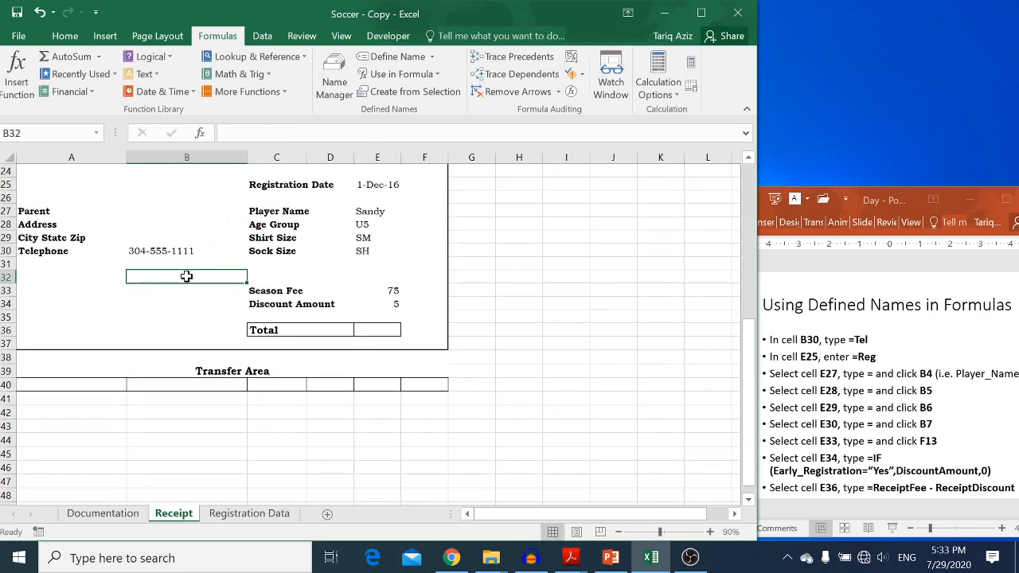
# - Switch to PowerPoint, advance to the slide on adding defined names to existing formulas, and return to Excel
pyautogui.click(799, 408)
pyautogui.press('pagedown')
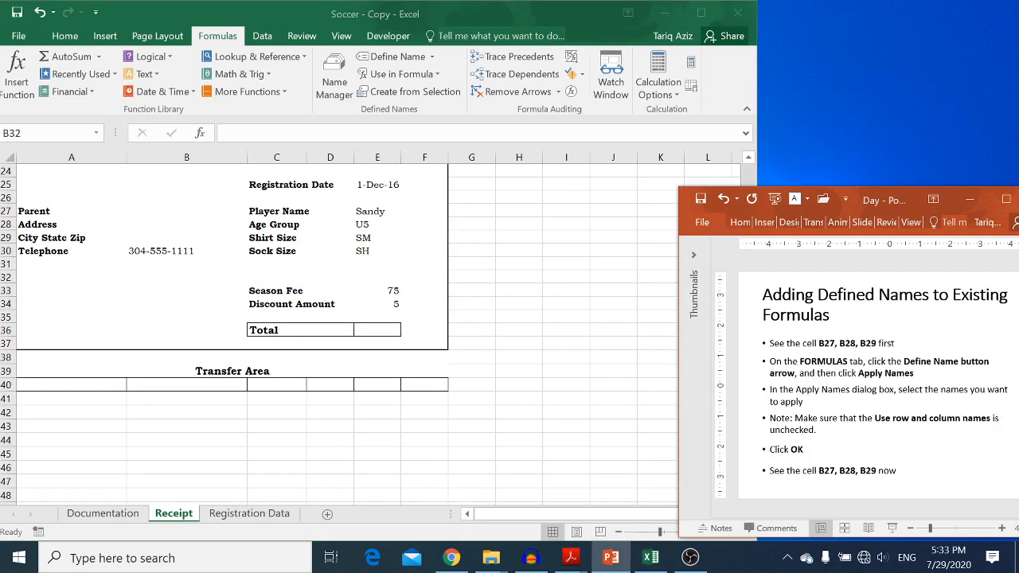
pyautogui.press('pageup')
pyautogui.press('pagedown')
pyautogui.click(136, 214)
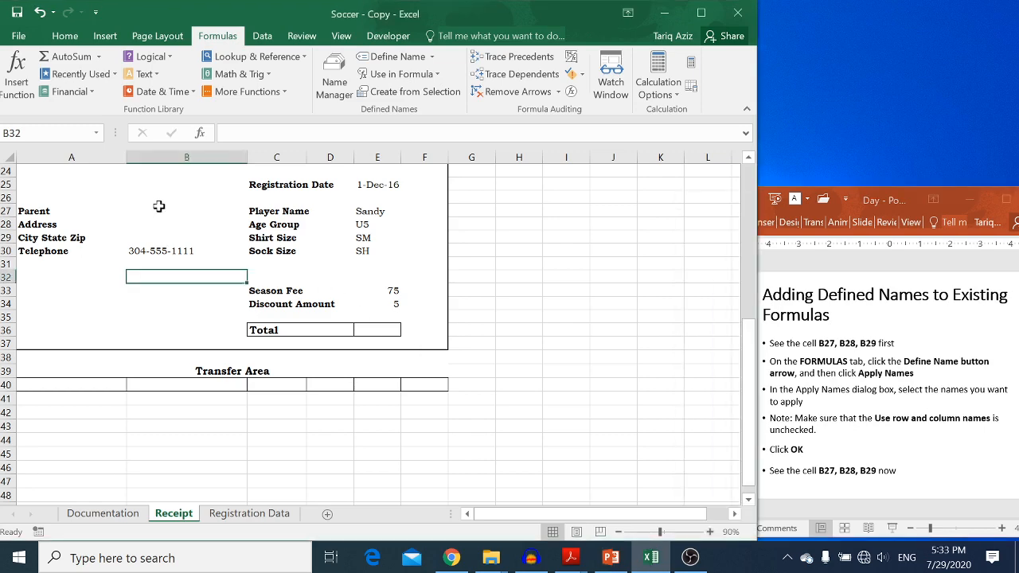
# - Inspect the contents of the receipt's Parent, Address, City State Zip and Telephone cells, B27 to B30
pyautogui.click(161, 202)
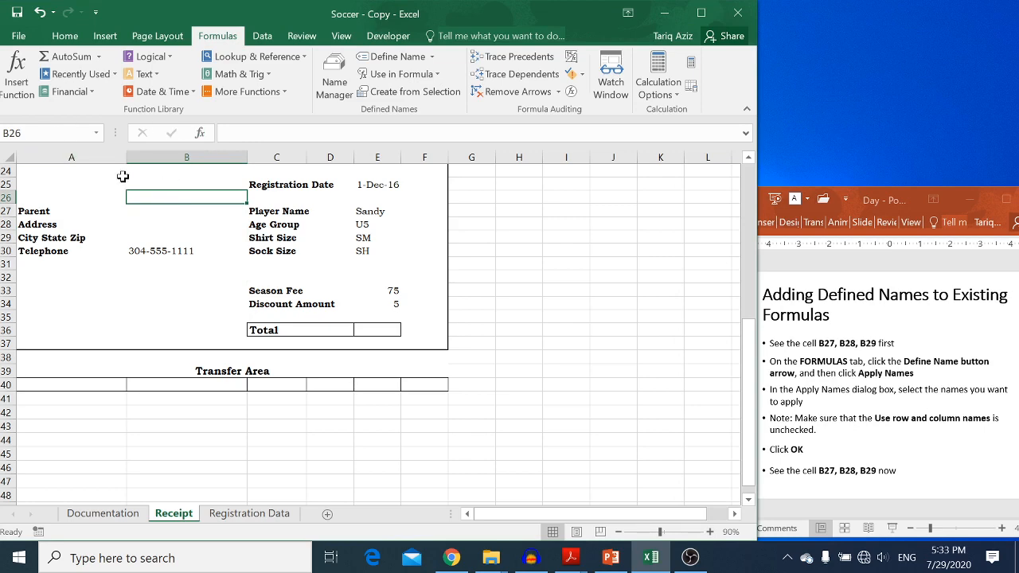
pyautogui.press('Down')
pyautogui.press('Down')
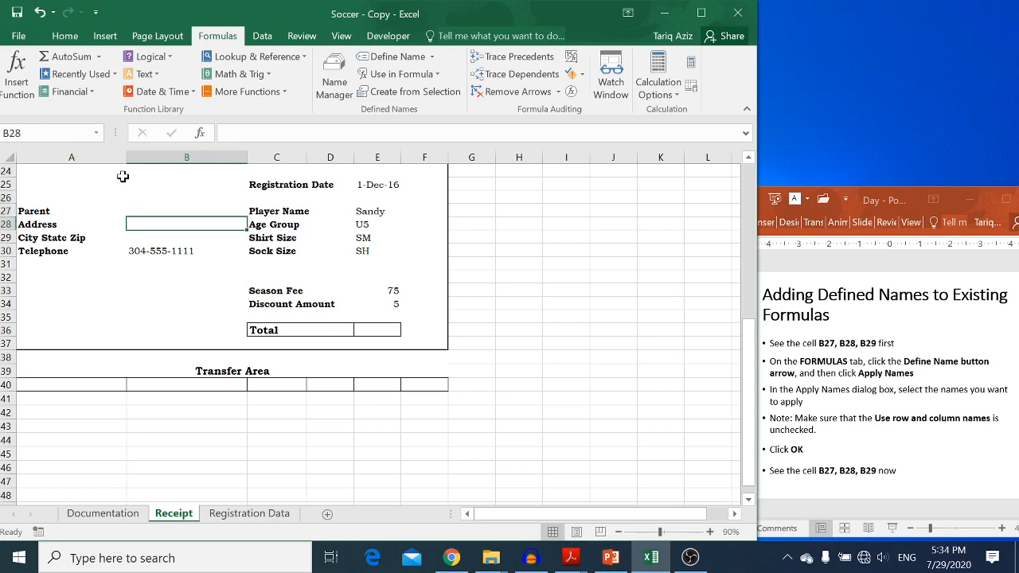
pyautogui.press('Down')
pyautogui.press('Down')
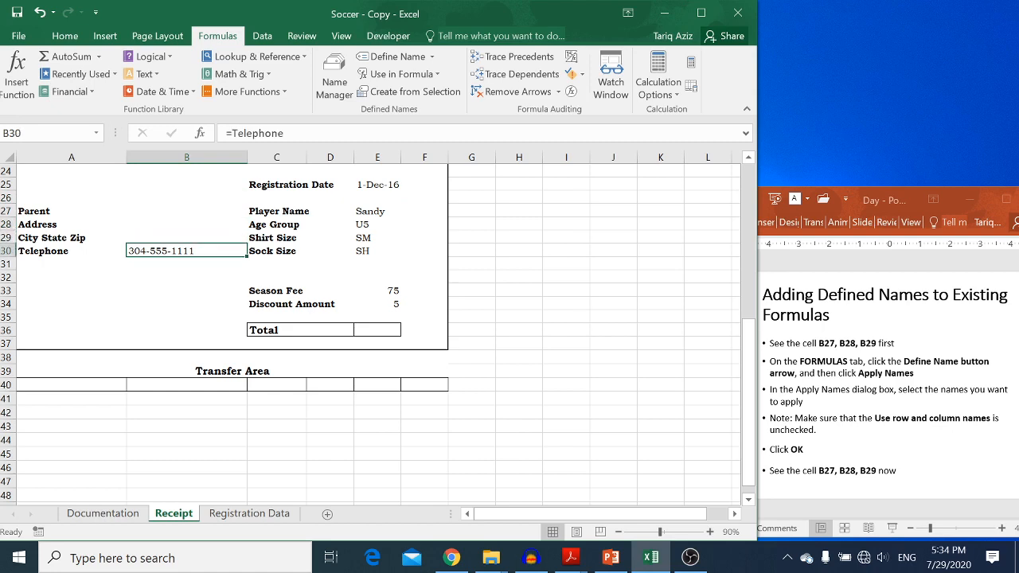
# - Enter the plain cell reference =B9 in the receipt's Parent cell B27
pyautogui.press('Up')
pyautogui.press('Up')
pyautogui.press('Up')
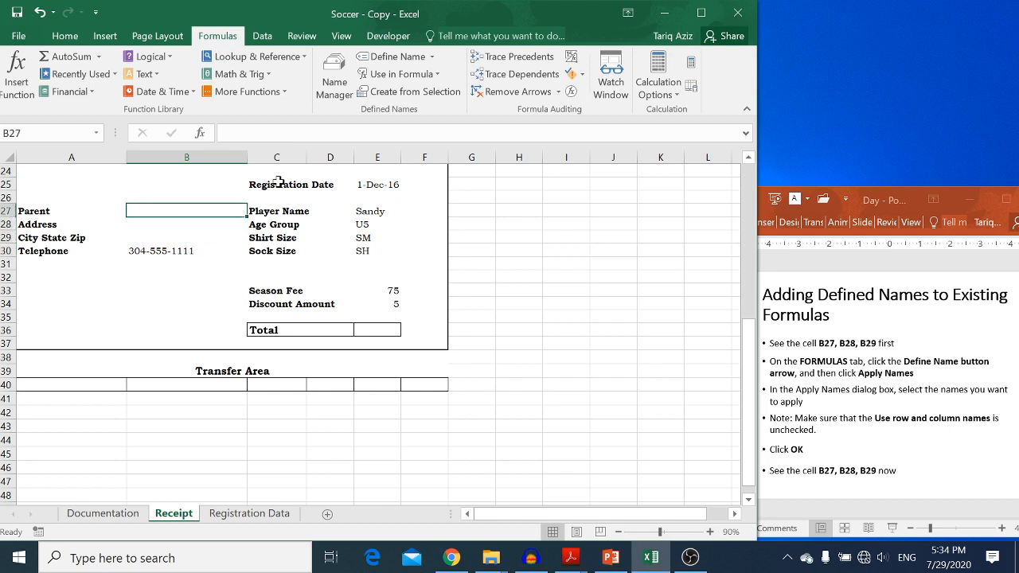
pyautogui.write('=')
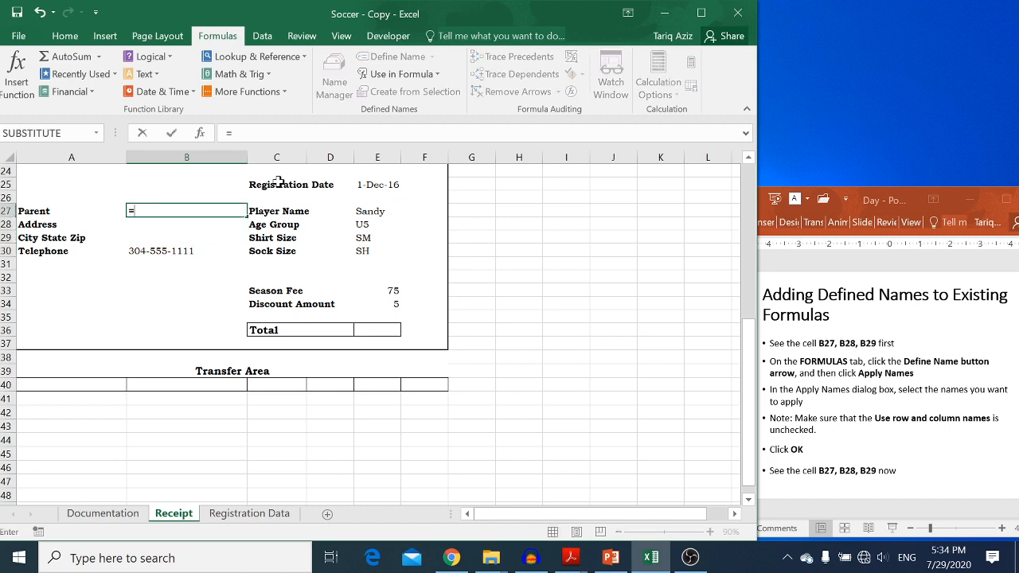
pyautogui.moveTo(755, 338); pyautogui.dragTo(739, 230)
pyautogui.write('b9')
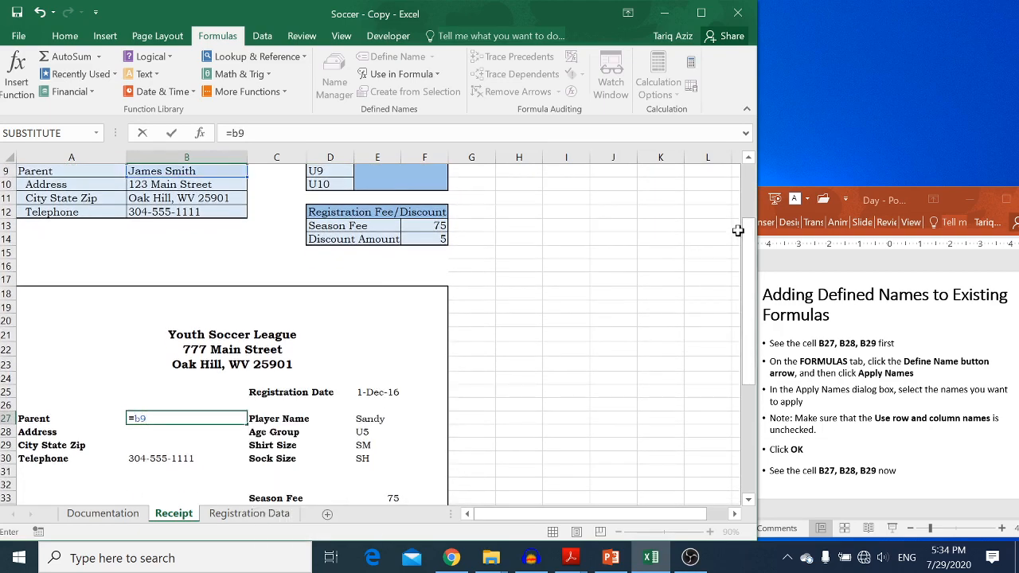
pyautogui.press('Return')
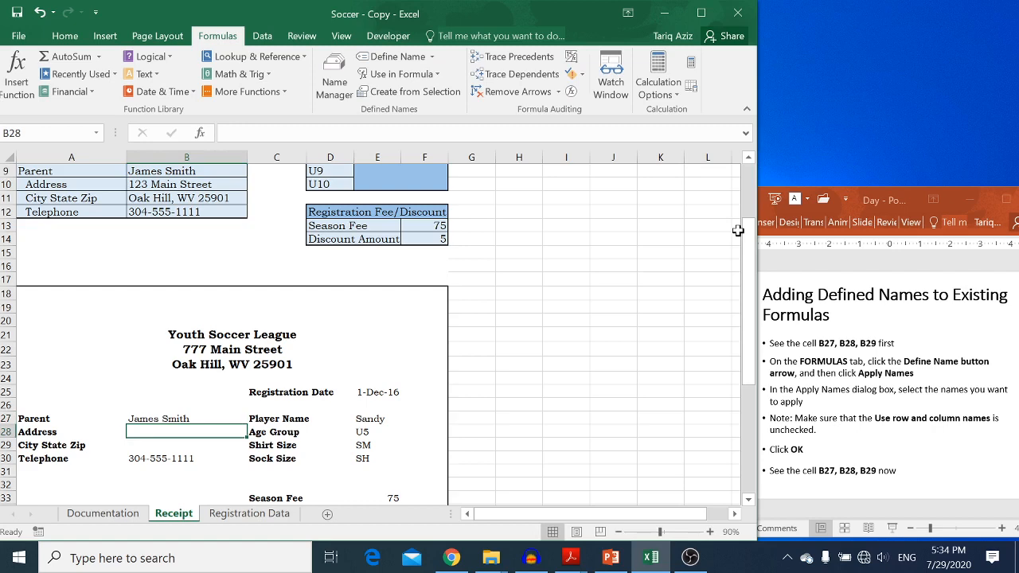
# - Enter =B10 in the receipt's Address cell B28 and =B11 in the City State Zip cell B29
pyautogui.write('=')
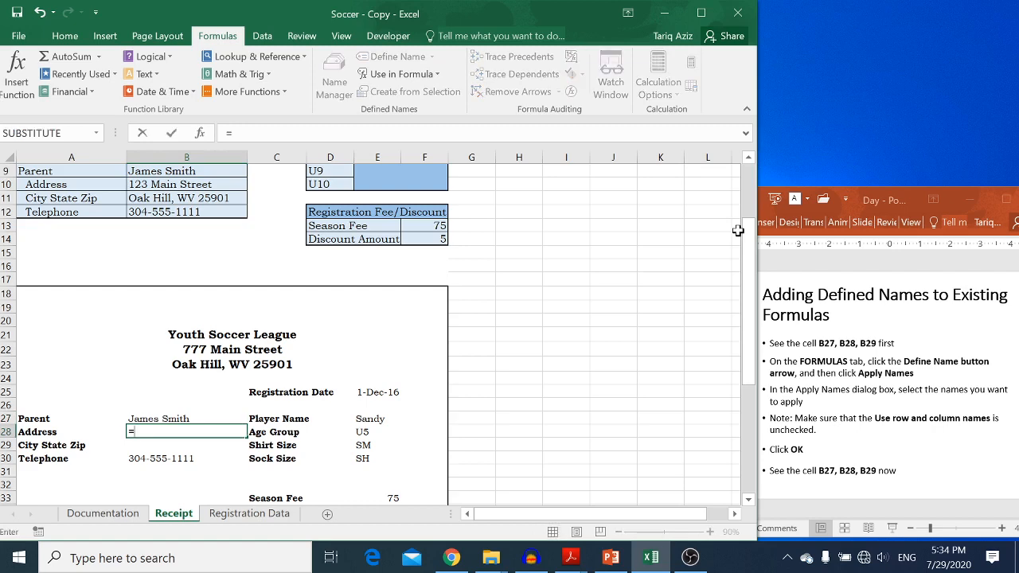
pyautogui.write('b10')
pyautogui.press('Return')
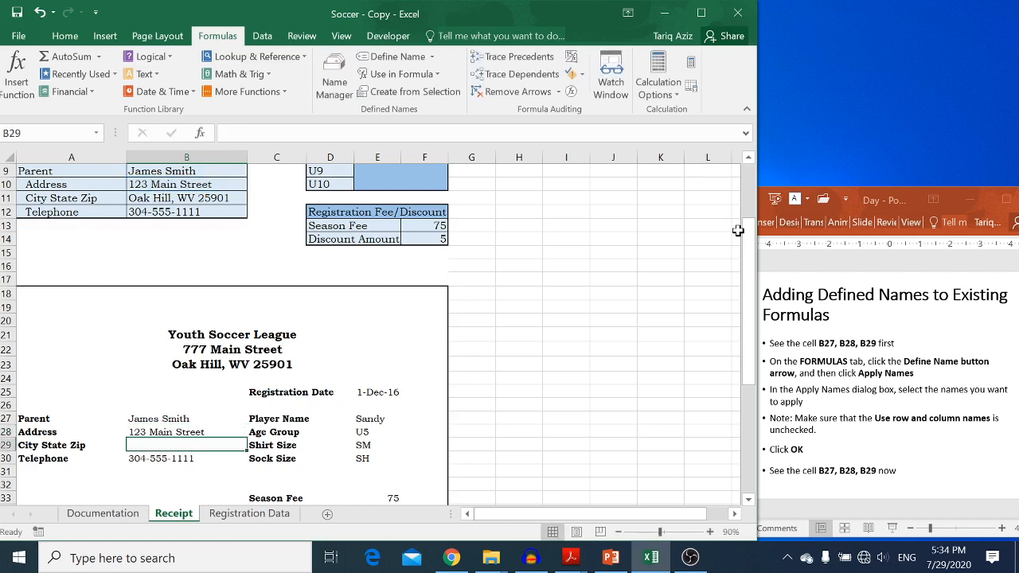
pyautogui.write('=b11')
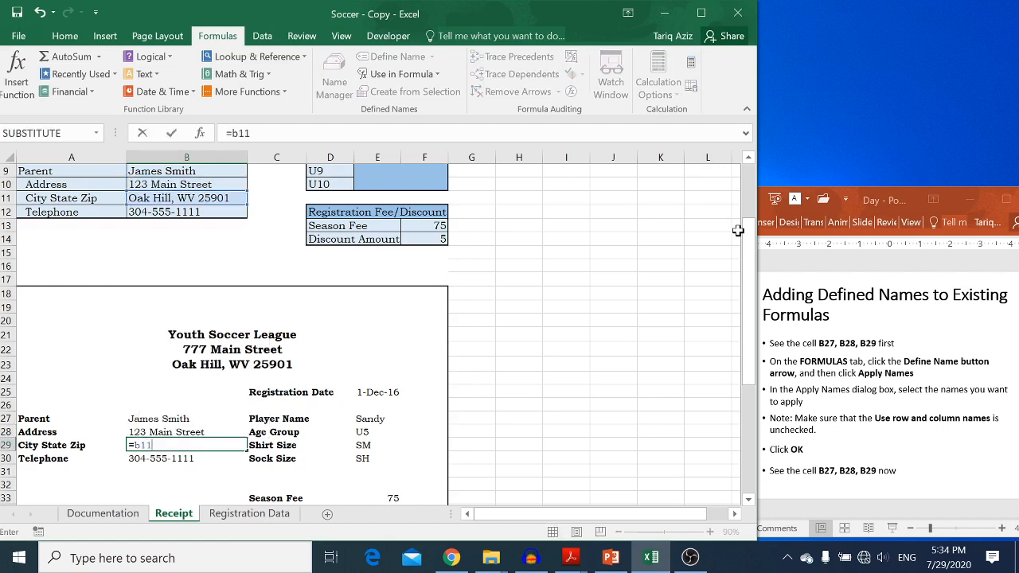
pyautogui.press('Return')
# - Compare the formulas in receipt cells B27 to B29 with the name-based formula in the Telephone cell B30
pyautogui.press('Up')
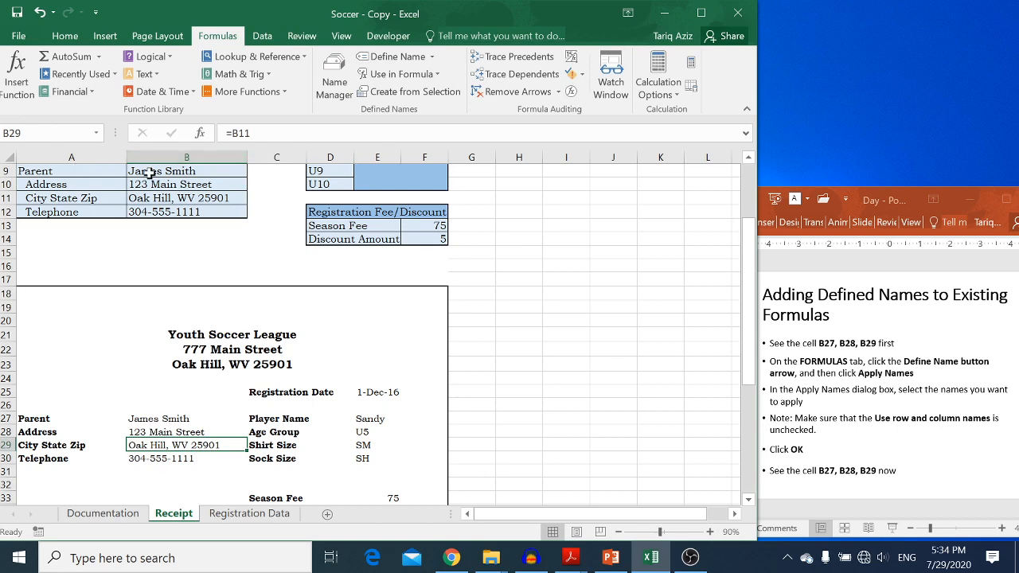
pyautogui.press('Up')
pyautogui.press('Up')
pyautogui.press('Down')
pyautogui.press('Down')
pyautogui.press('Down')
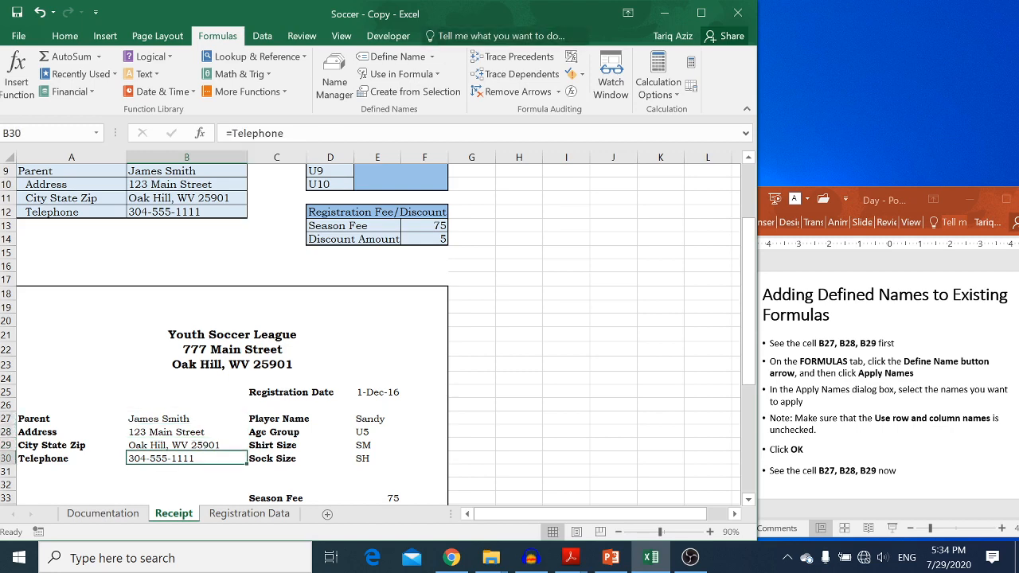
pyautogui.press('Up')
pyautogui.press('Up')
pyautogui.press('Up')
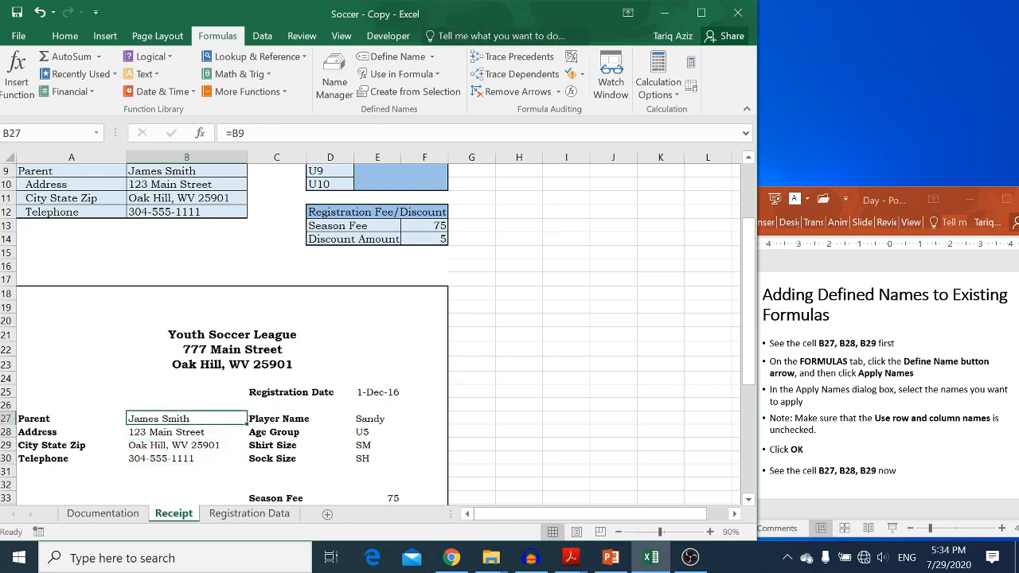
# - Apply the defined names Address, City_State_Zip and Parent to the existing formulas, with Use row and column names turned off
pyautogui.click(438, 74)
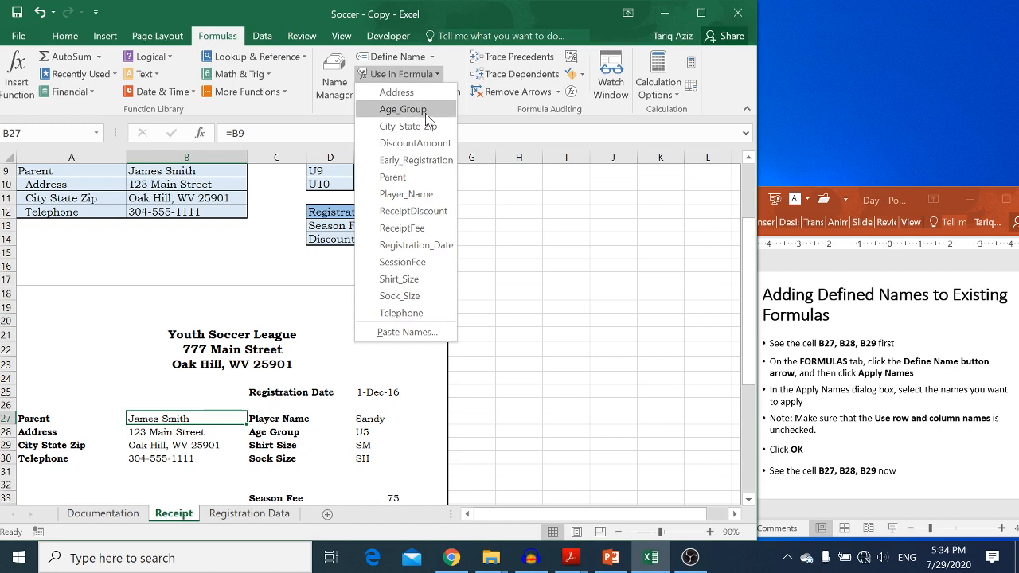
pyautogui.click(433, 56)
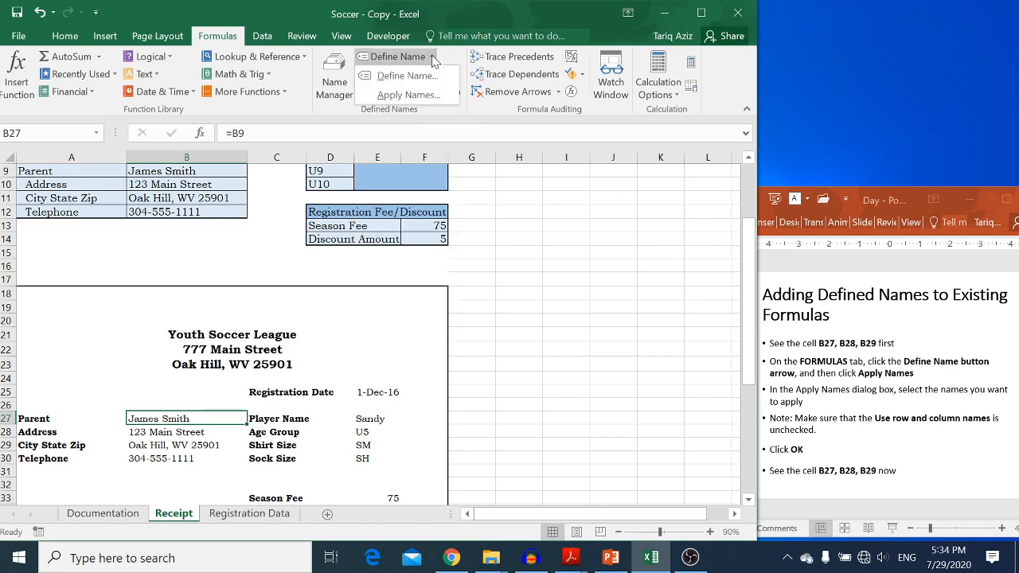
pyautogui.click(419, 96)
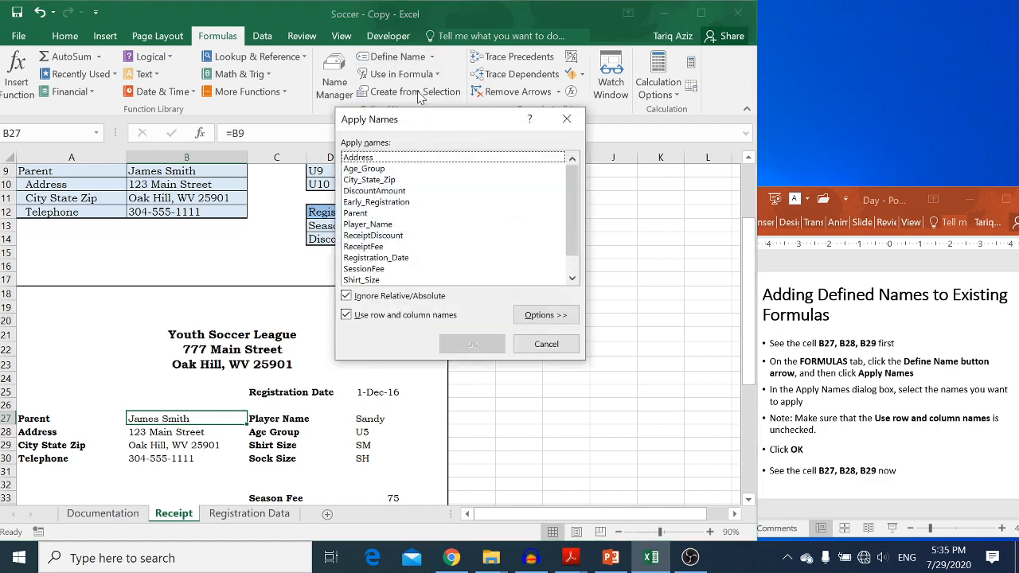
pyautogui.moveTo(450, 124); pyautogui.dragTo(529, 143)
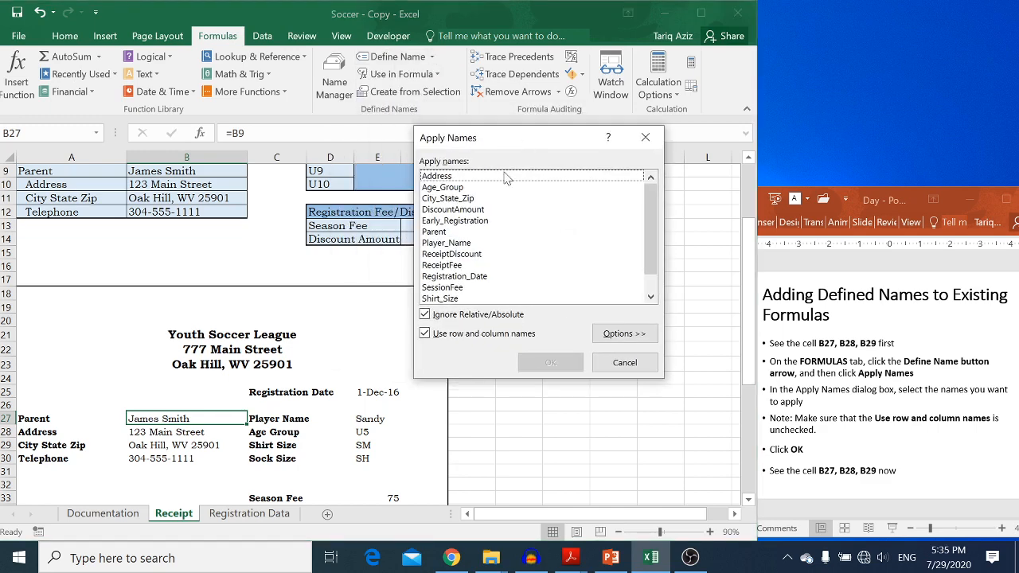
pyautogui.click(472, 177)
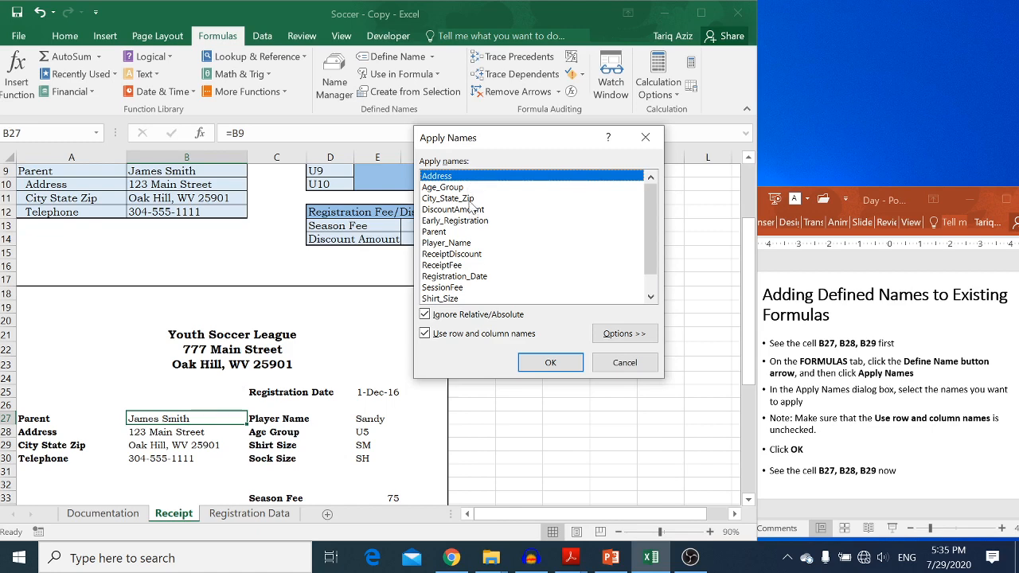
pyautogui.click(471, 199)
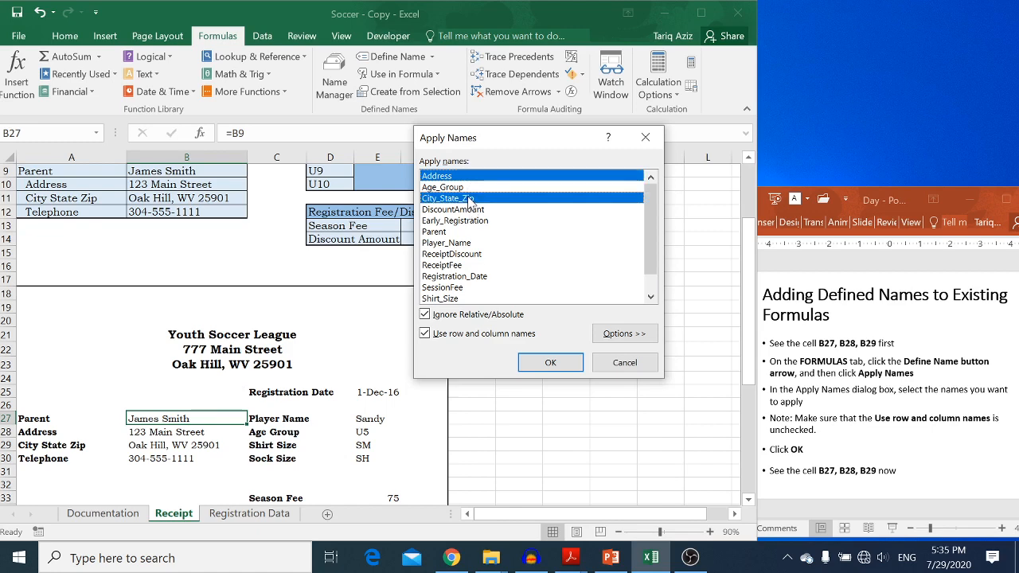
pyautogui.click(440, 232)
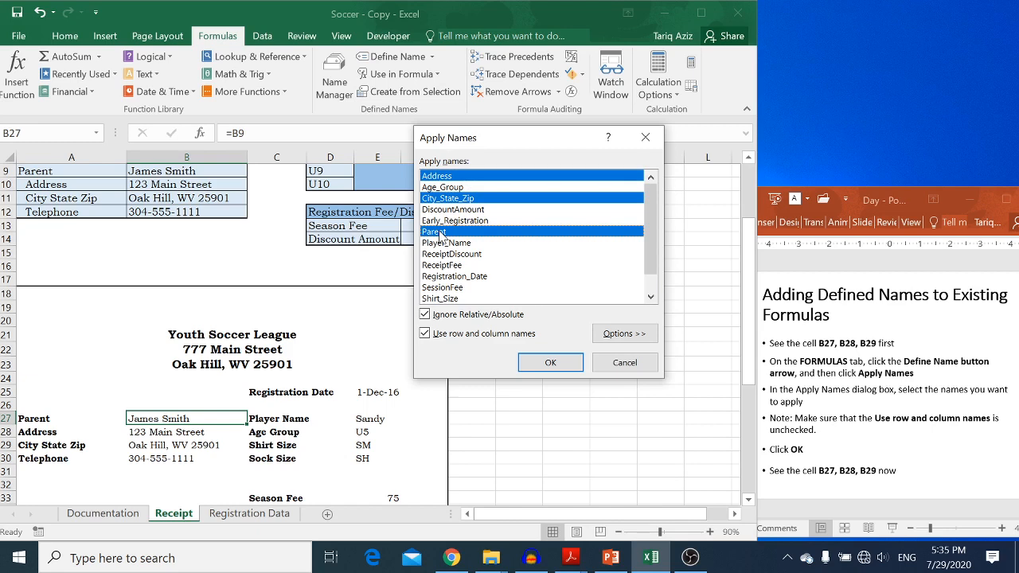
pyautogui.click(434, 336)
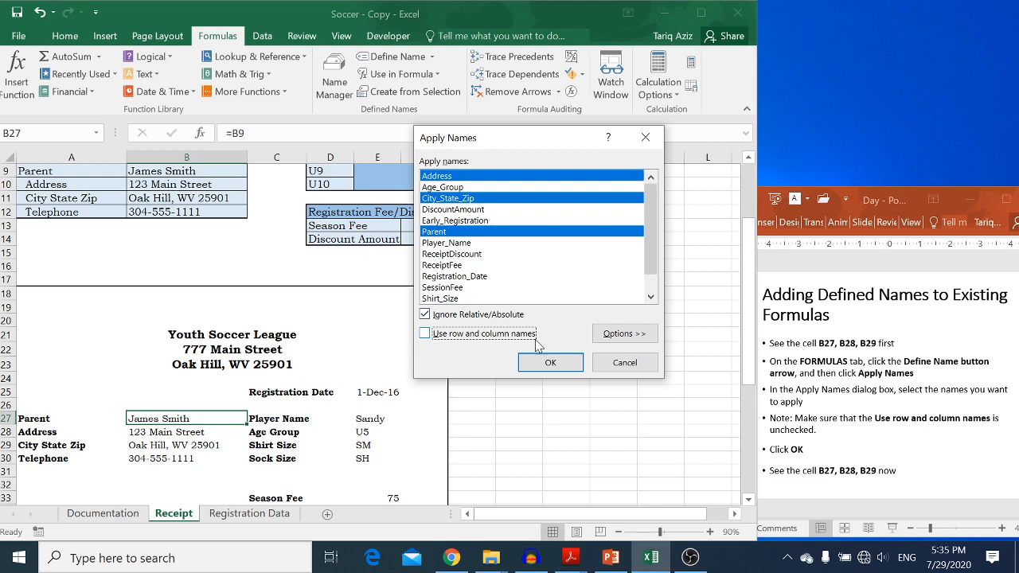
pyautogui.click(551, 363)
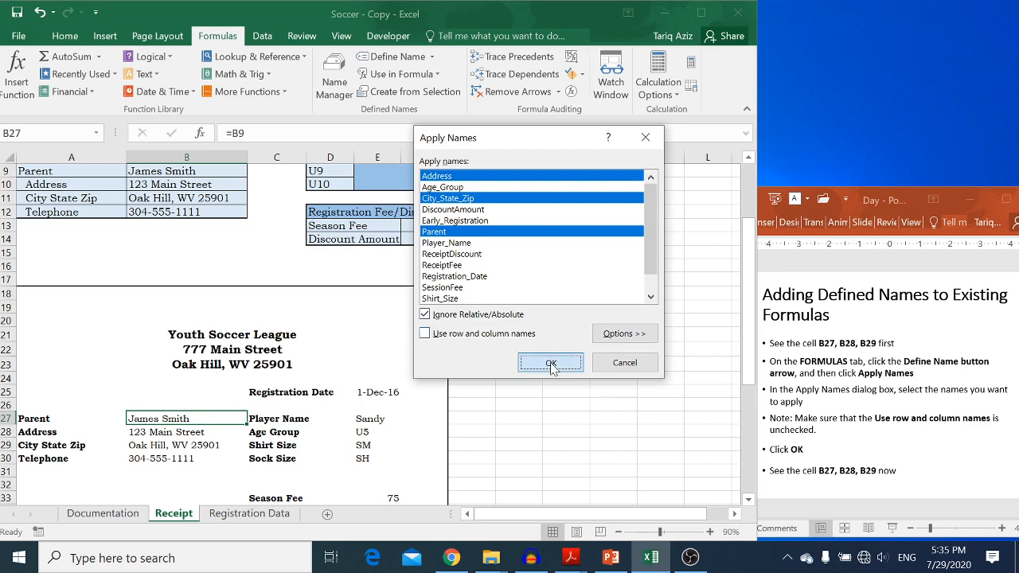
# - Check that the formulas in receipt cells B27, B28 and B29 use the applied names
pyautogui.press('Up')
pyautogui.press('Down')
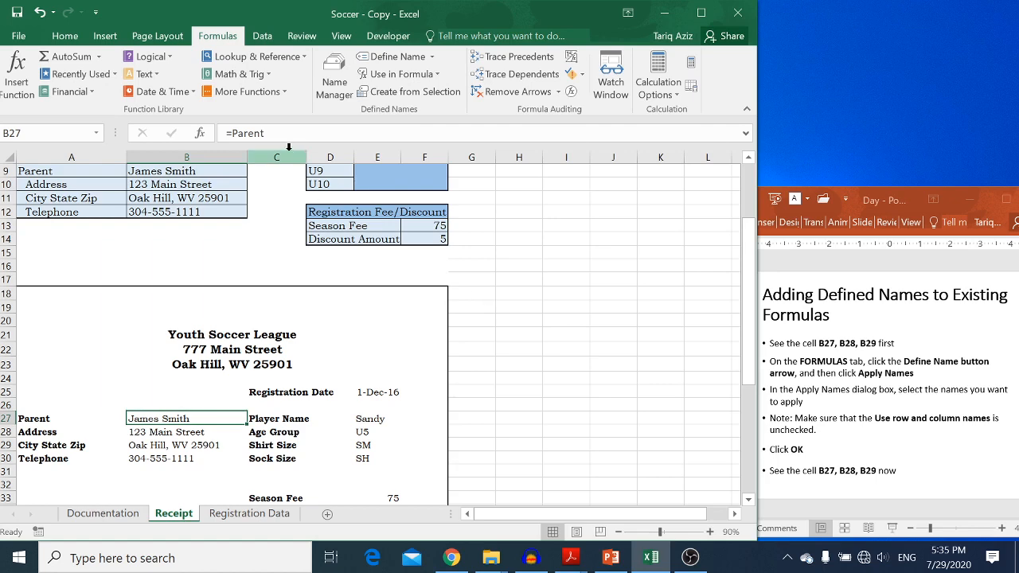
pyautogui.press('Down')
pyautogui.press('Down')
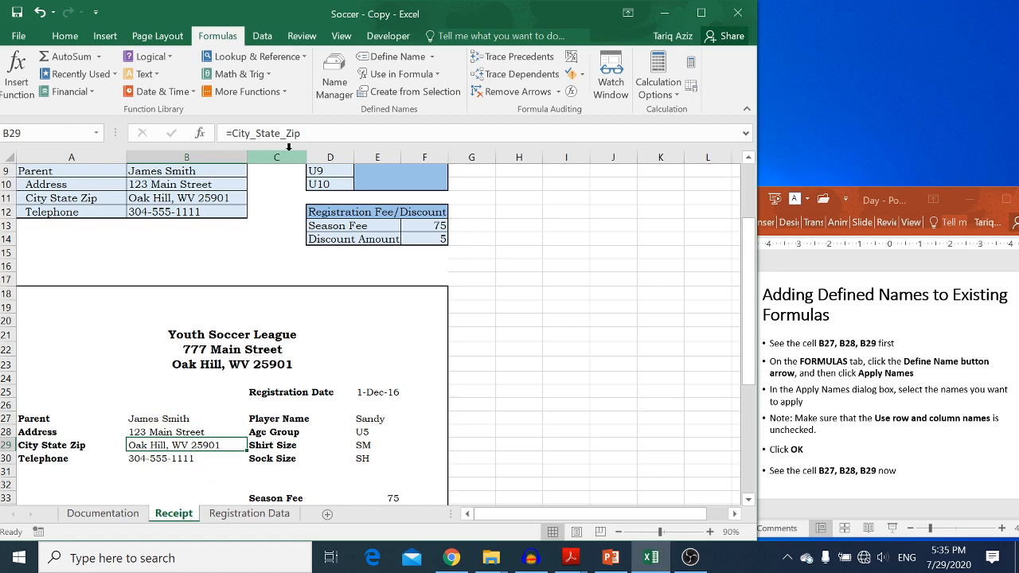
# - Switch to PowerPoint, advance to the slide about Transfer Area formulas, and return to Excel
pyautogui.click(844, 403)
pyautogui.scroll(-1, 841, 397)
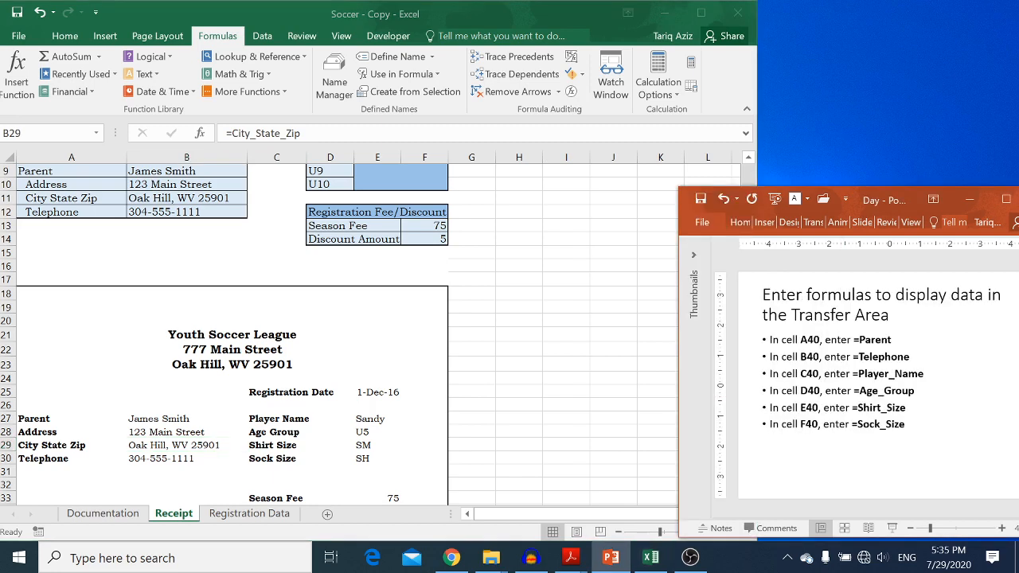
pyautogui.click(339, 415)
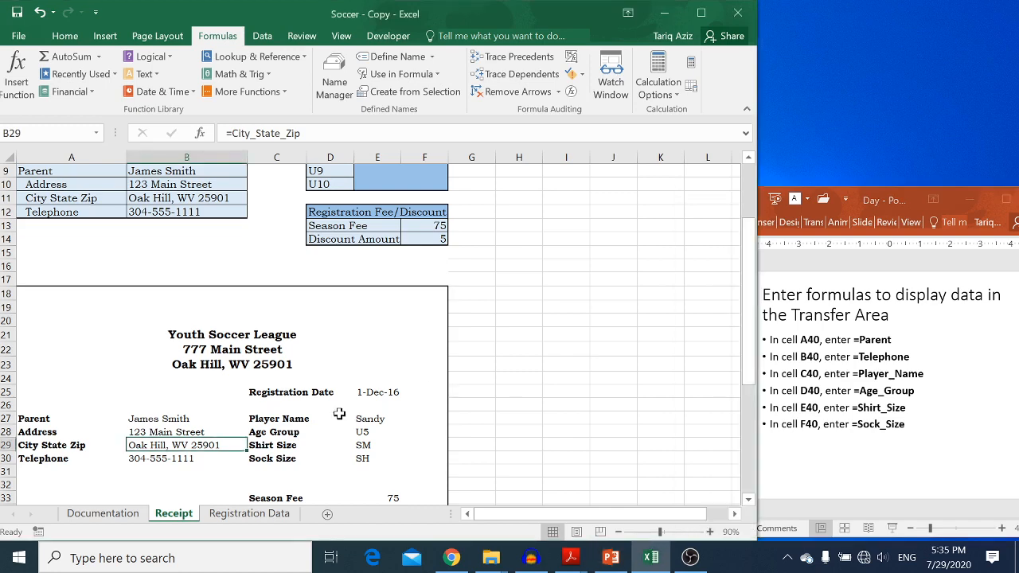
# - In the Transfer Area of the Receipt sheet, enter =Parent in cell A40 and =Telephone in cell B40
pyautogui.press('Left')
pyautogui.press('pagedown')
pyautogui.press('Up')
pyautogui.press('Up')
pyautogui.press('Up')
pyautogui.press('Up')
pyautogui.press('Up')
pyautogui.press('Up')
pyautogui.press('Up')
pyautogui.press('Up')
pyautogui.press('Up')
pyautogui.press('Up')
pyautogui.press('Up')
pyautogui.press('Up')
pyautogui.press('Up')
pyautogui.press('Up')
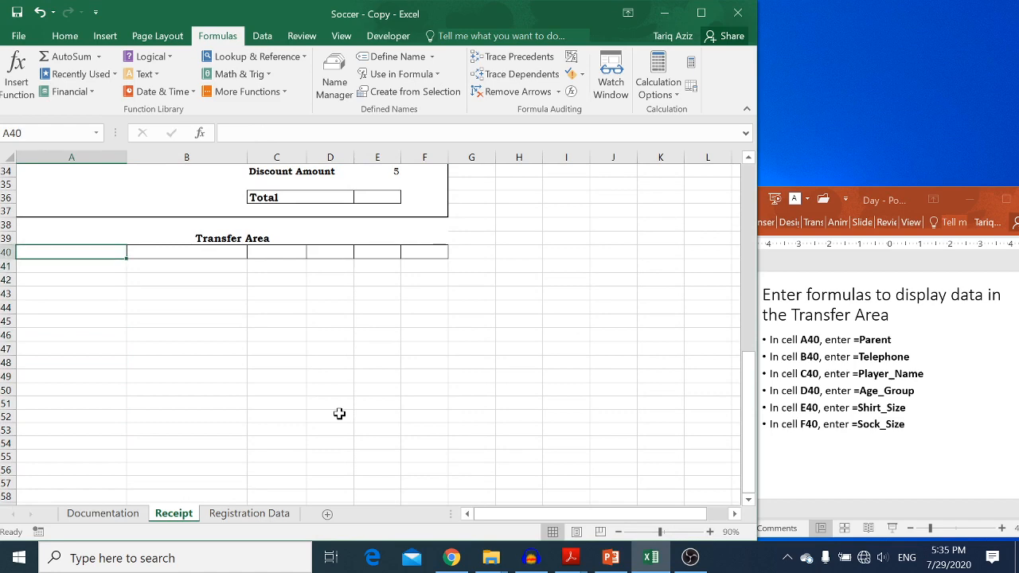
pyautogui.write('=')
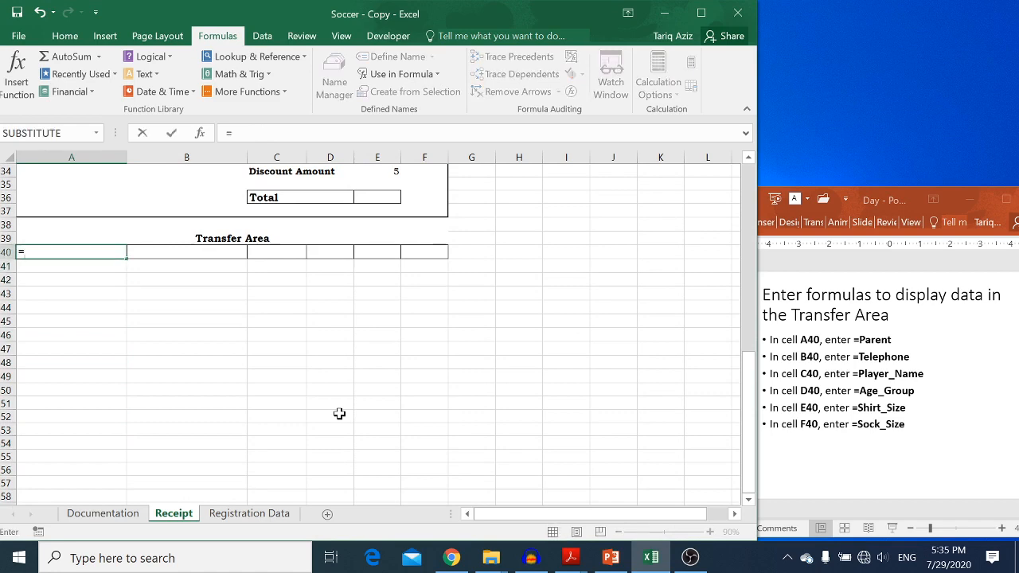
pyautogui.write('Parent')
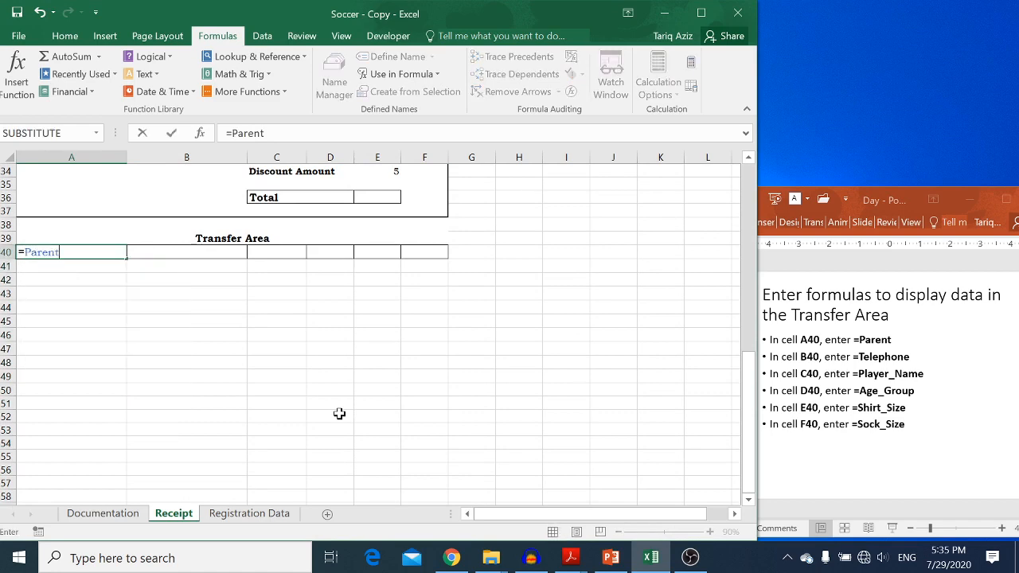
pyautogui.press('Tab')
pyautogui.write('=te')
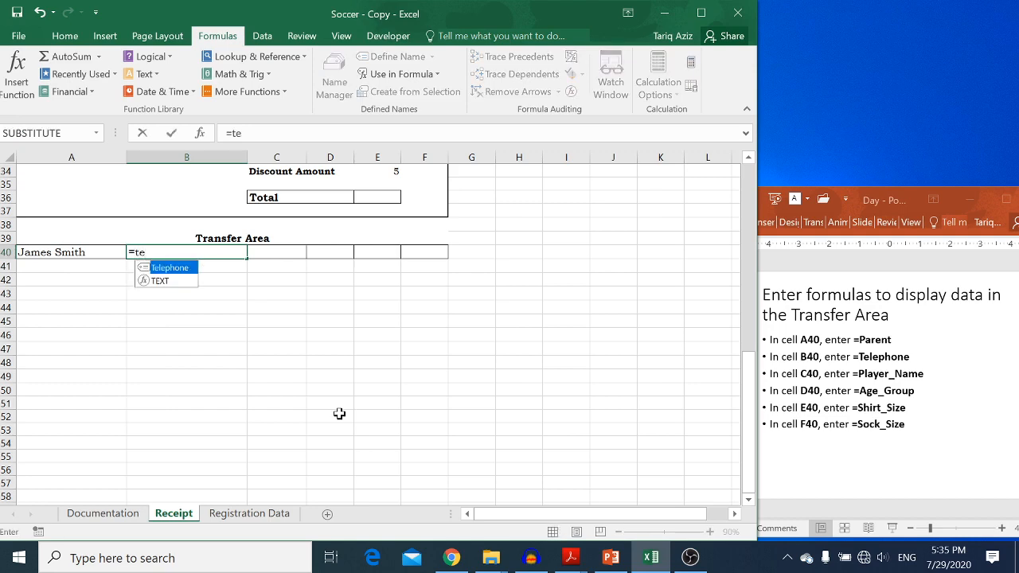
pyautogui.press('Tab')
pyautogui.press('Tab')
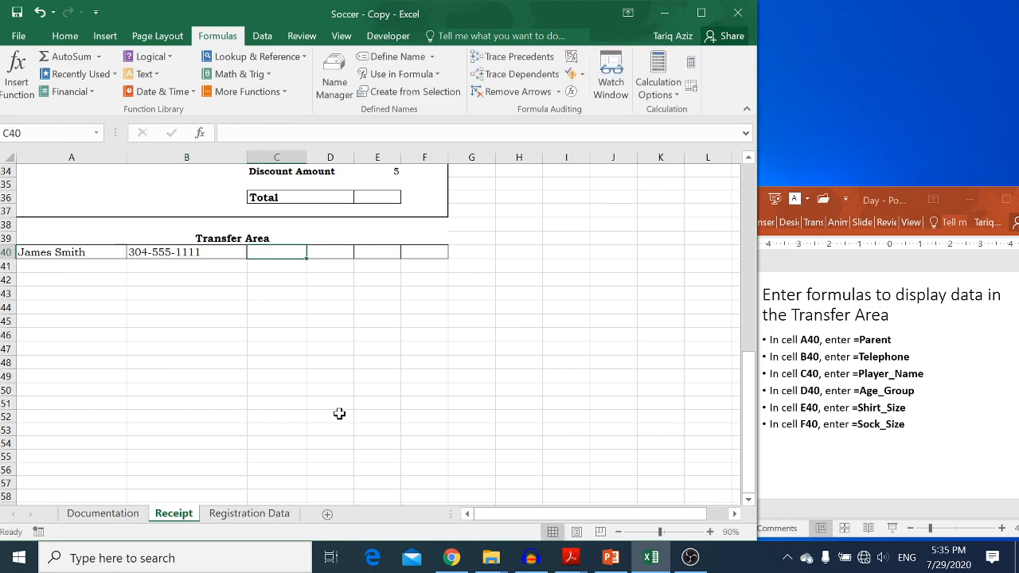
# - Enter =Player_Name in Transfer Area cell C40 and =Age_Group in cell D40
pyautogui.write('=pla')
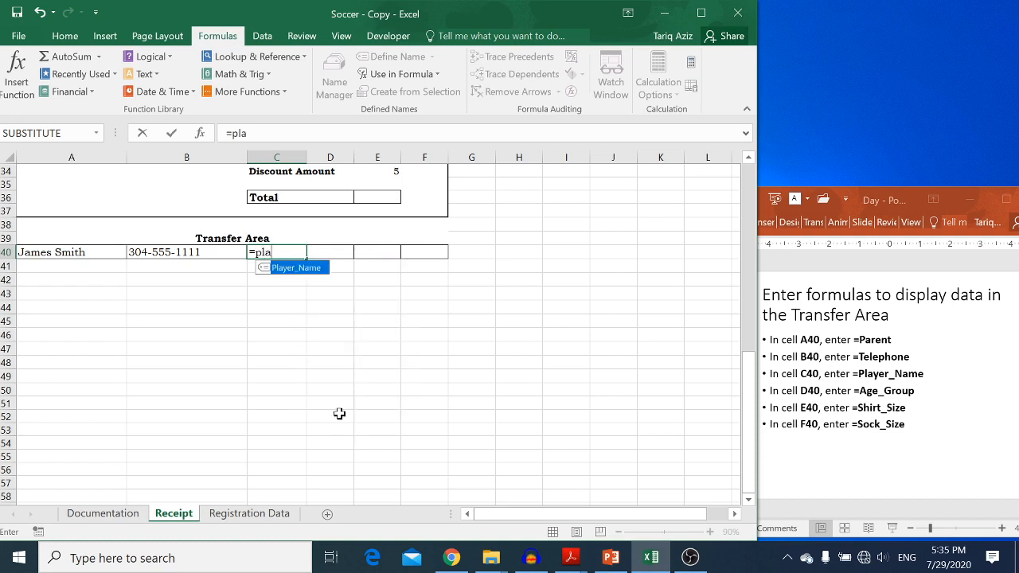
pyautogui.press('Tab')
pyautogui.press('Tab')
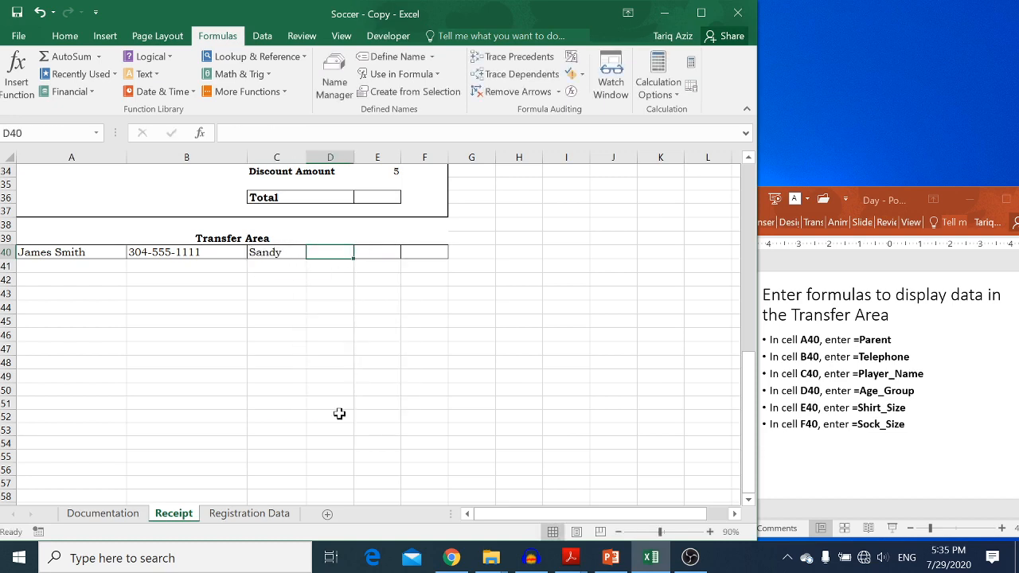
pyautogui.write('=')
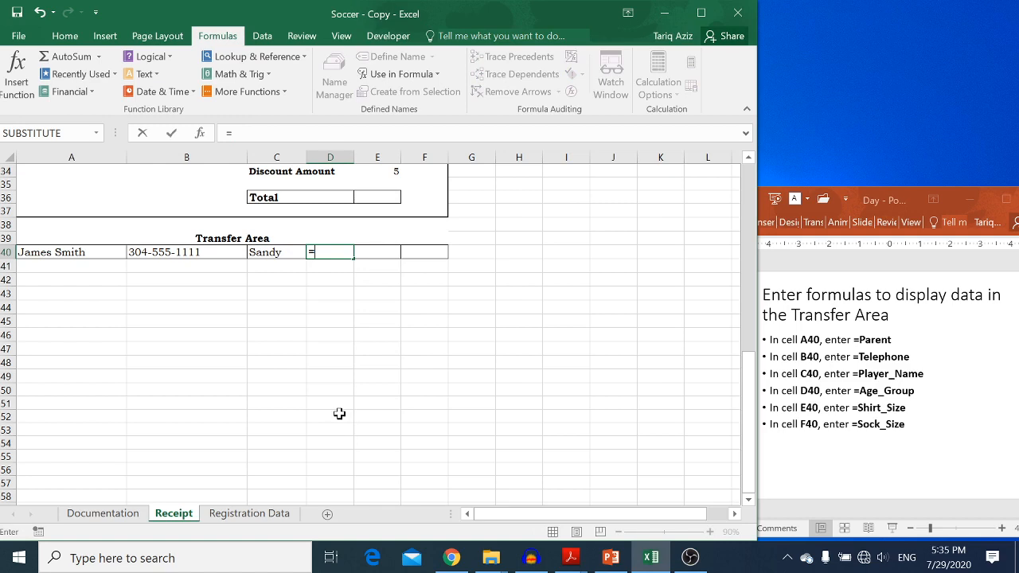
pyautogui.write('ag')
pyautogui.press('Tab')
pyautogui.press('Tab')
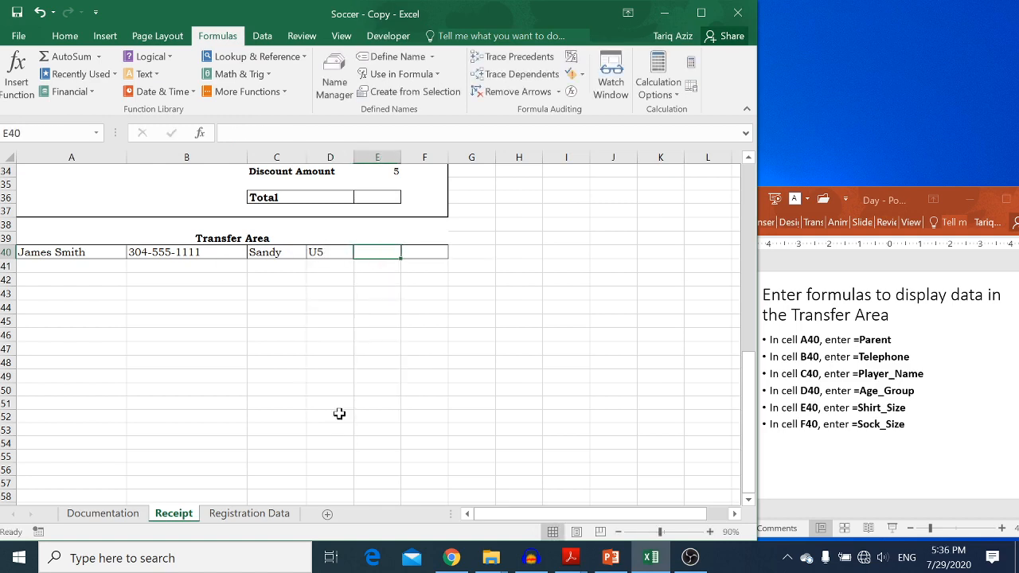
# - Enter =Shirt_Size in Transfer Area cell E40 and =Sock_Size in cell F40
pyautogui.write('=shi')
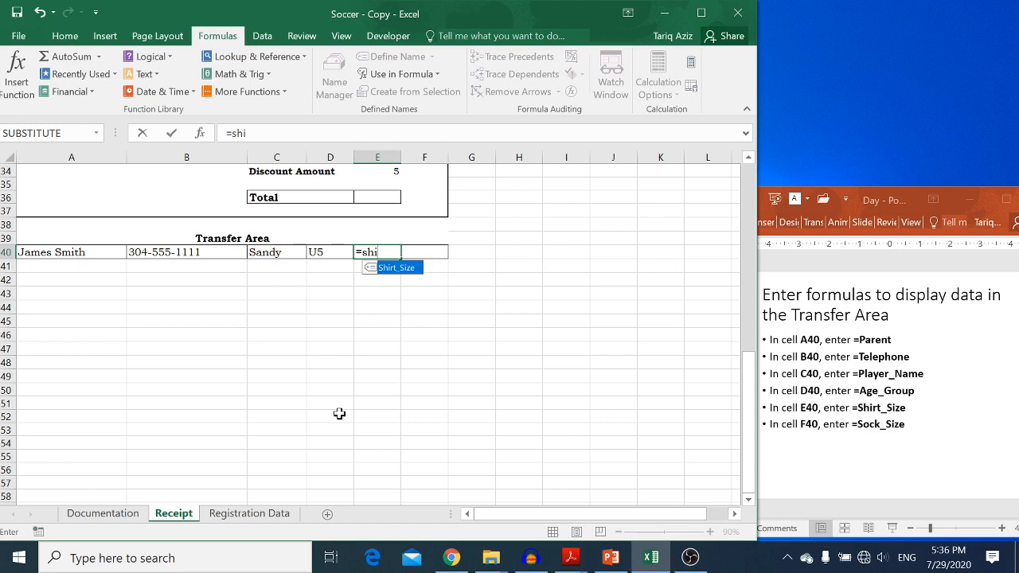
pyautogui.press('Tab')
pyautogui.press('Tab')
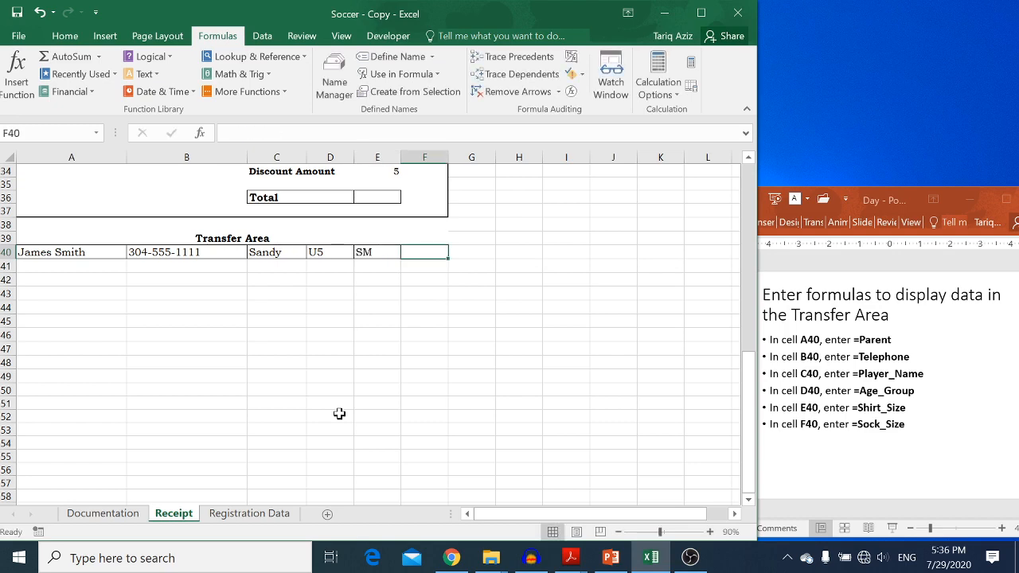
pyautogui.write('=soc')
pyautogui.press('Tab')
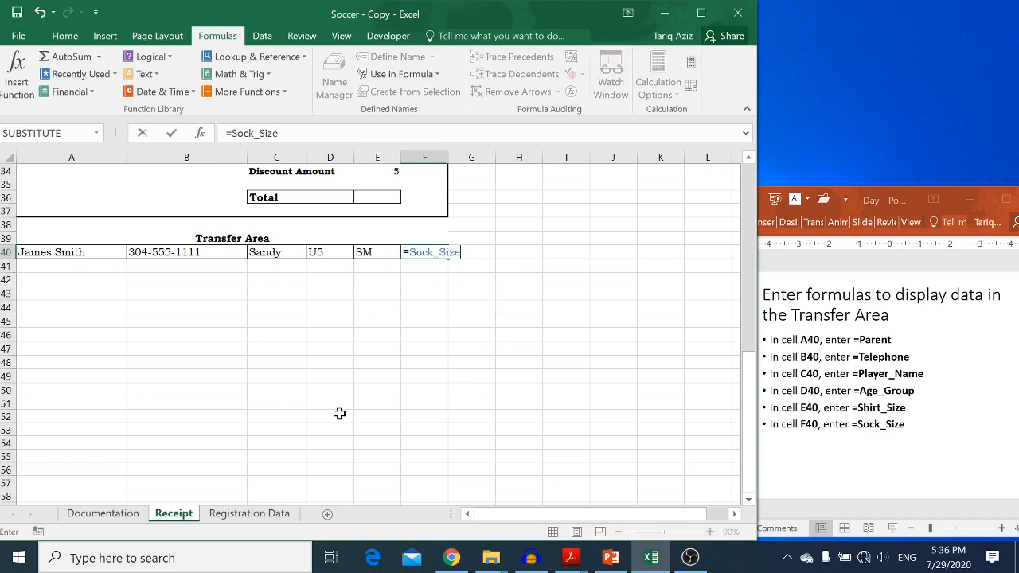
pyautogui.press('Tab')
# - Check the name-based formulas across the Transfer Area cells in row 40
pyautogui.press('Left')
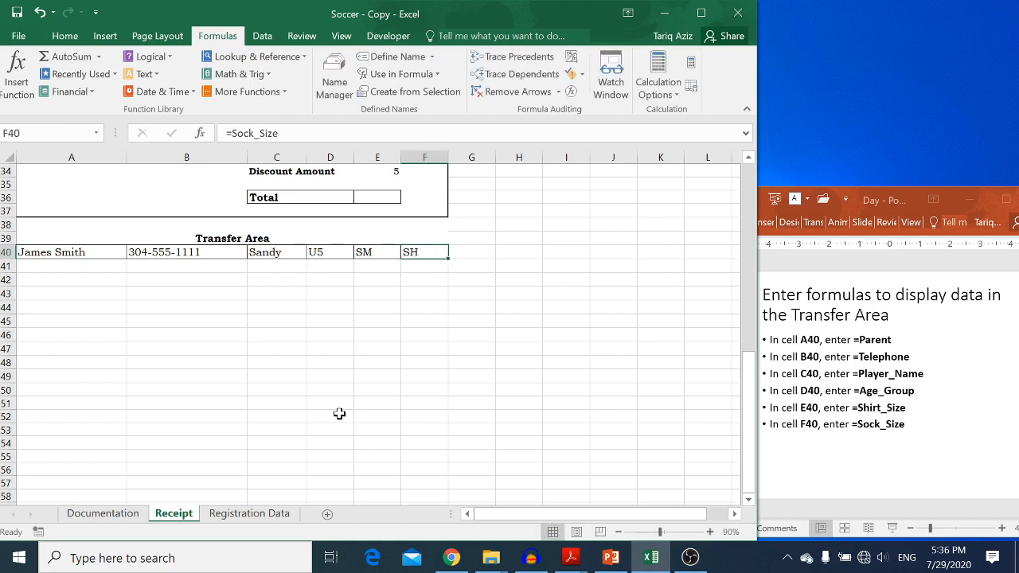
pyautogui.press('Left')
pyautogui.press('Left')
pyautogui.press('Left')
pyautogui.press('Left')
pyautogui.press('Left')
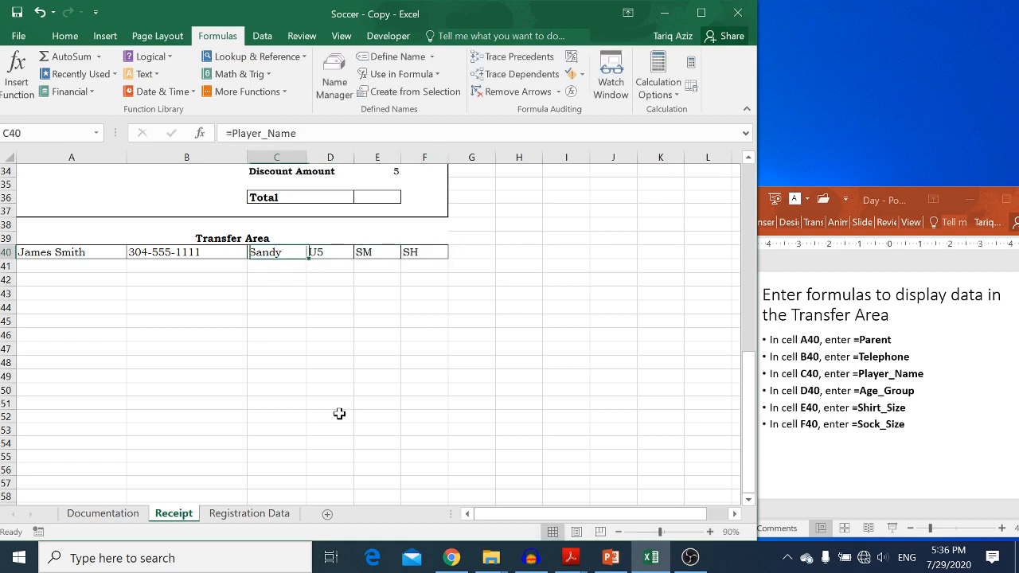
pyautogui.press('Right')
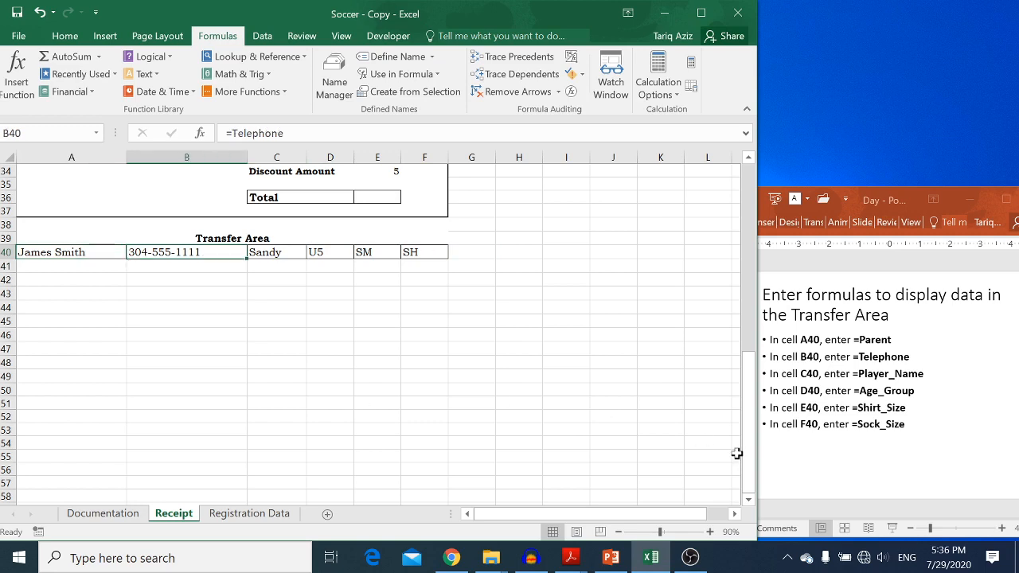
# - Switch to PowerPoint and advance past the Next Lecture slide to the End of Meeting supplication slide
pyautogui.click(821, 461)
pyautogui.press('pagedown')
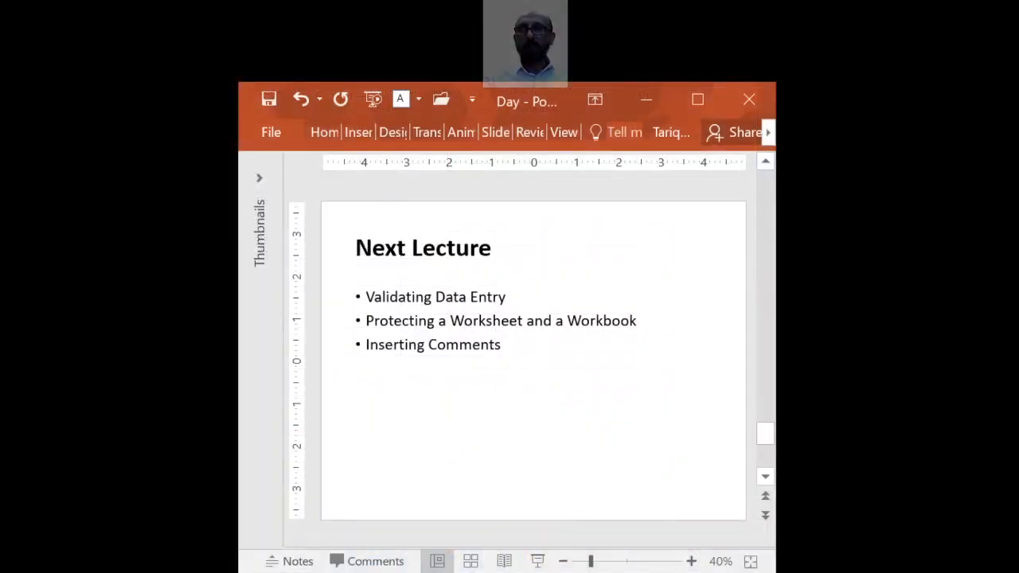
pyautogui.scroll(-1, 437, 457)
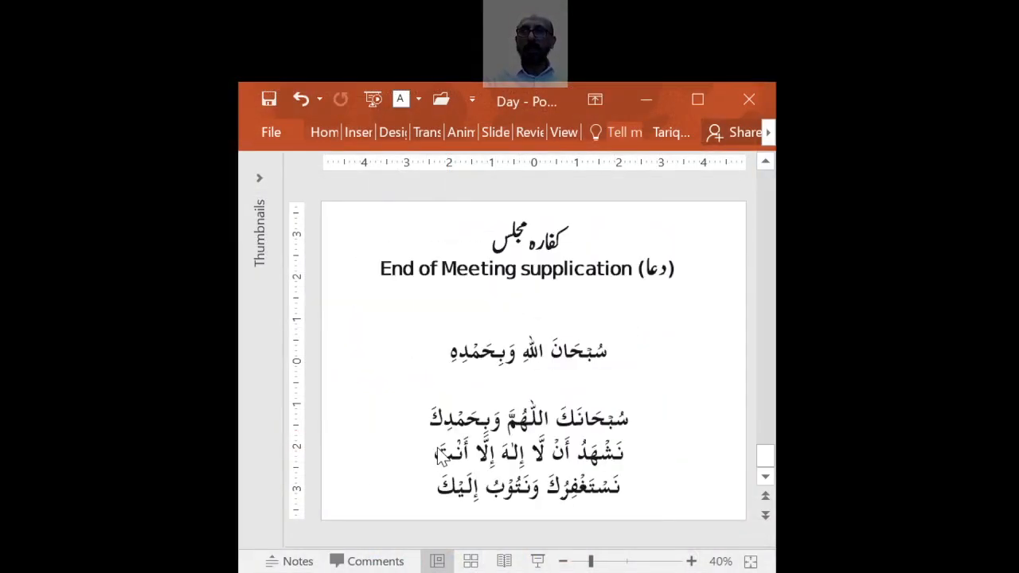